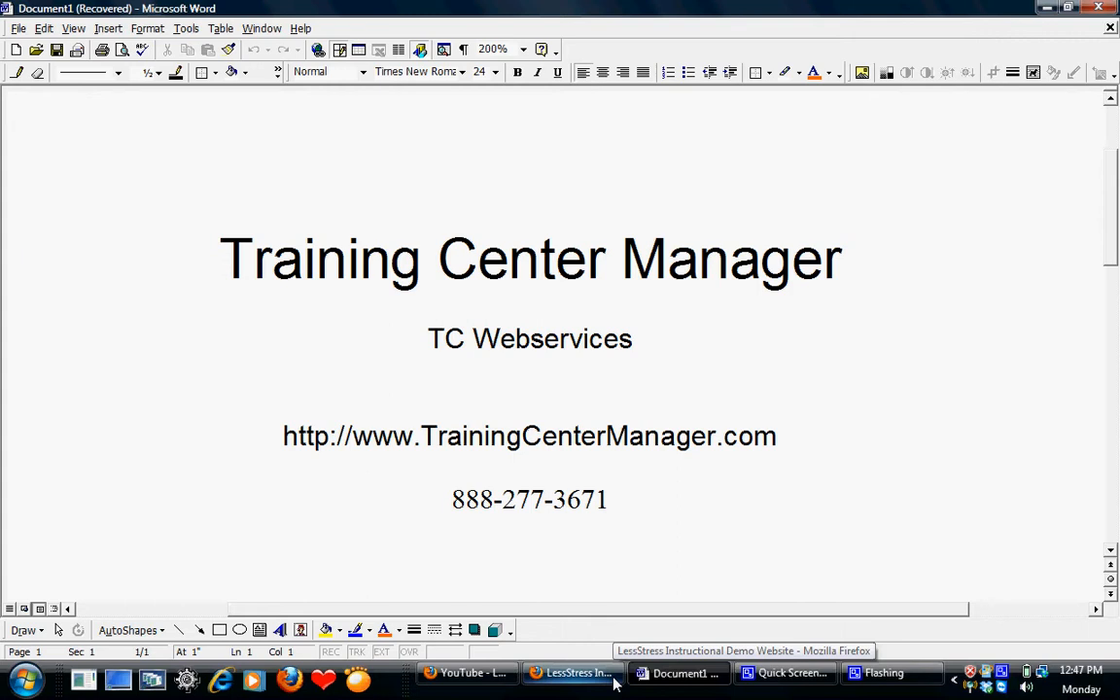
- Switch to the Demo Training Center website in Firefox and open the Course Roster Entry form
{"action": "left_click", "coordinate": [573, 673]}
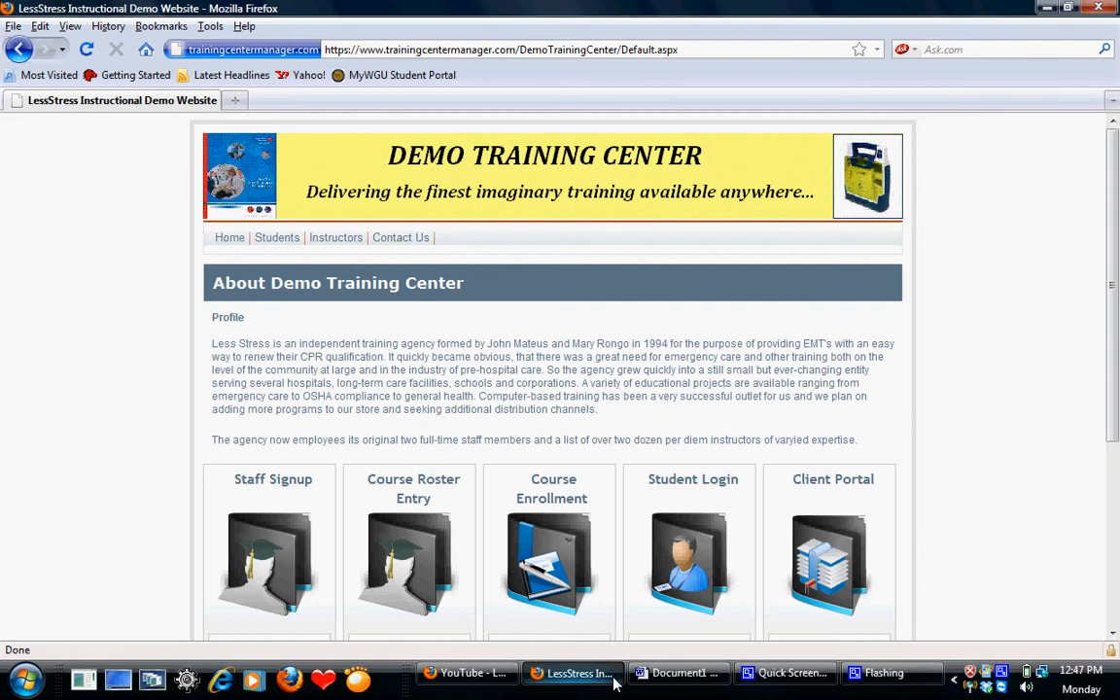
{"action": "left_click_drag", "start_coordinate": [1115, 425], "coordinate": [1115, 506]}
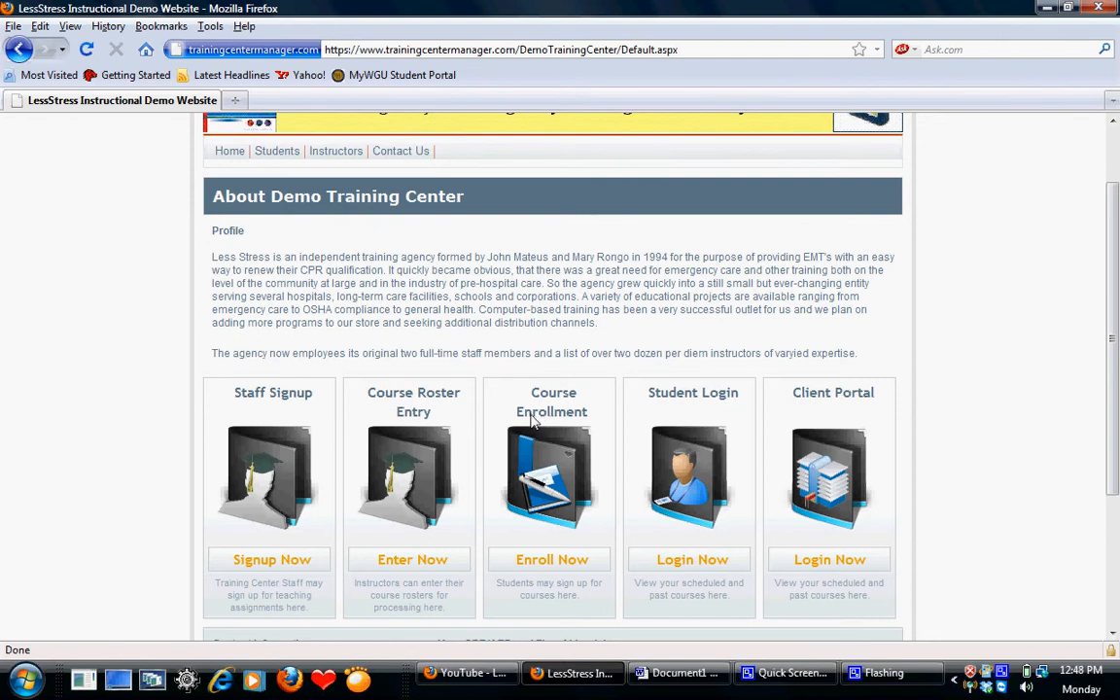
{"action": "left_click", "coordinate": [416, 488]}
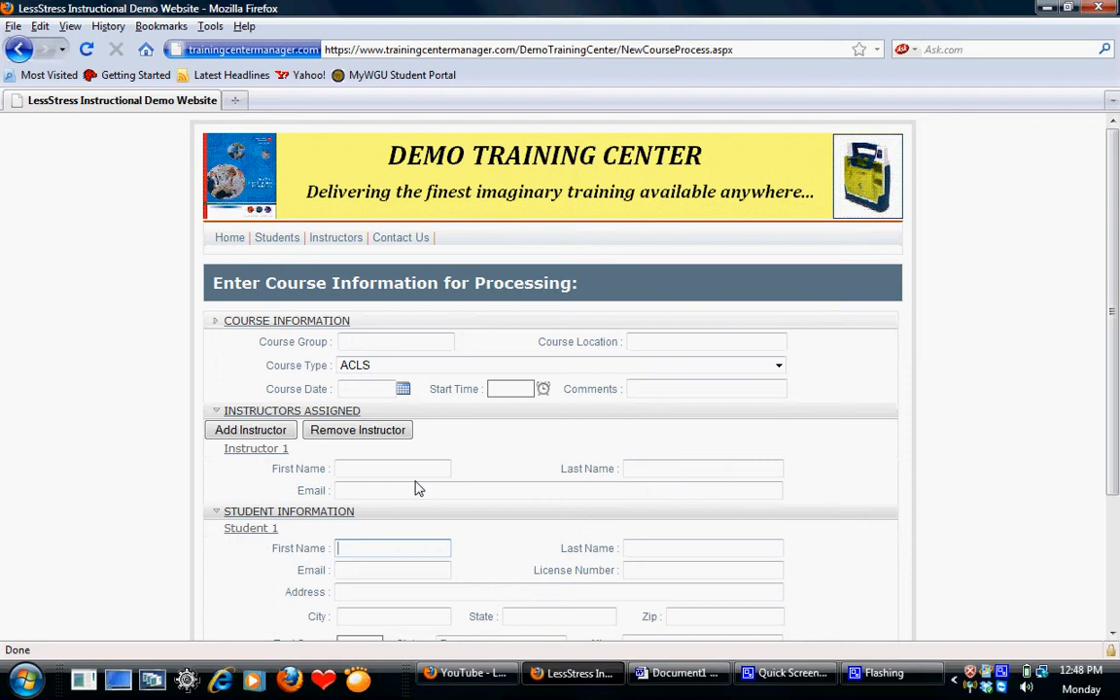
- Enter XYZ Fire Department as the course group and XYZ Ladder 2 as the course location
{"action": "left_click", "coordinate": [416, 346]}
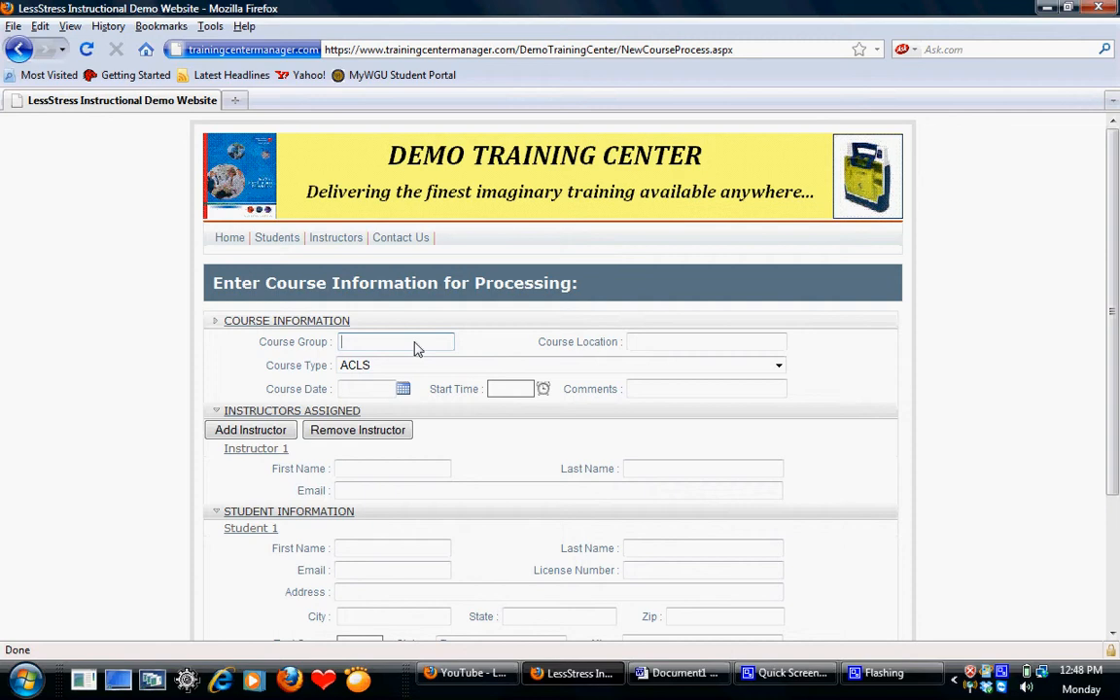
{"action": "type", "text": "XYZ Fire Department"}
{"action": "key", "text": "Tab"}
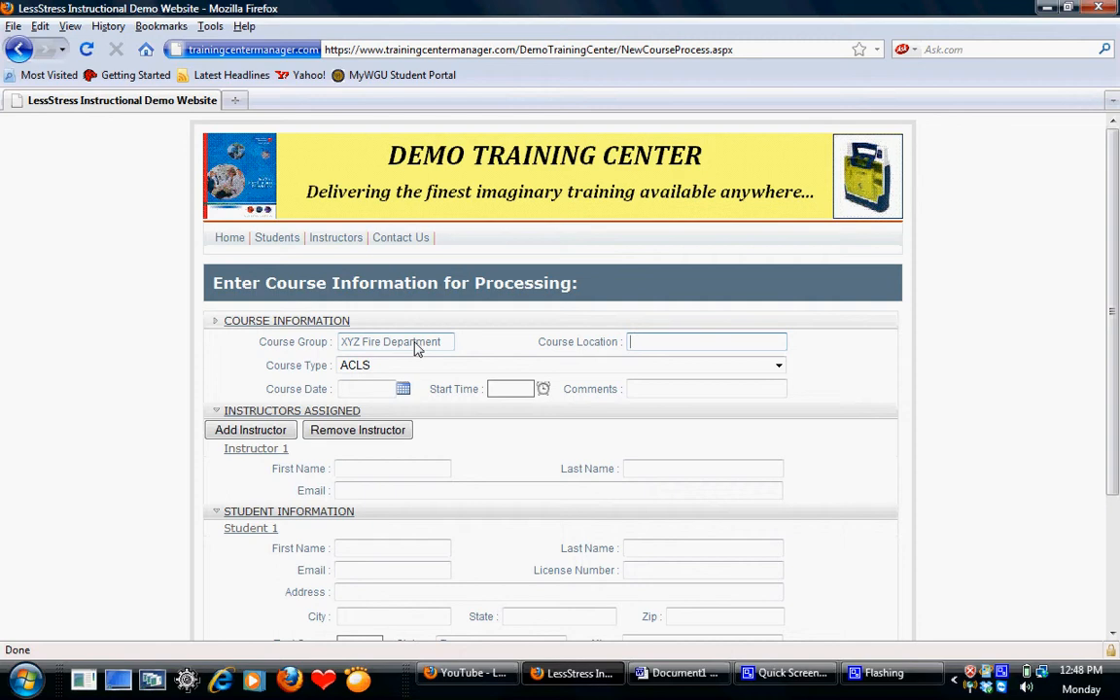
{"action": "type", "text": "XYZ Ladder 2"}
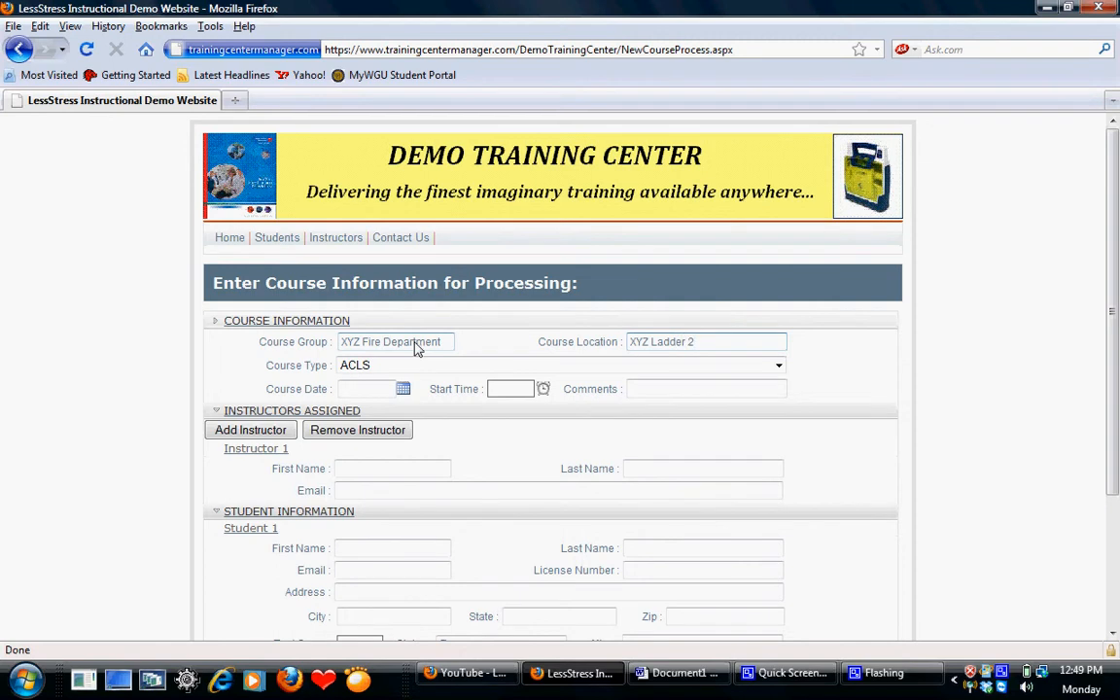
- Set the course type to BLS for Healthcare Provider Renewal and the course date to 1/12/2011
{"action": "left_click", "coordinate": [778, 368]}
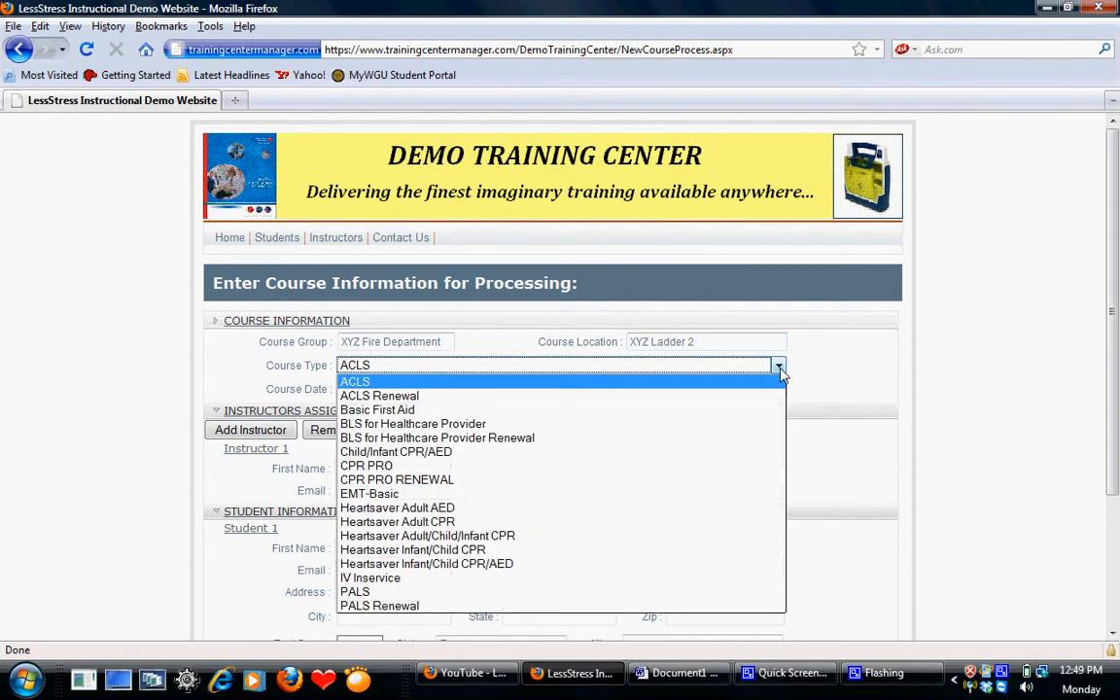
{"action": "left_click", "coordinate": [752, 438]}
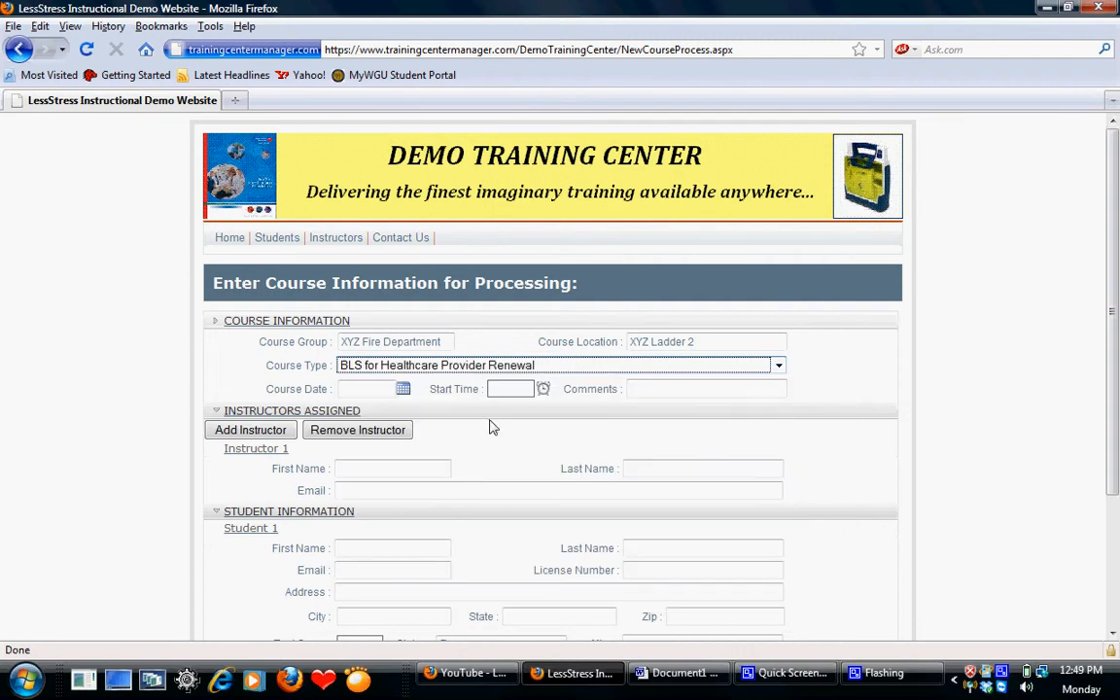
{"action": "left_click", "coordinate": [381, 391]}
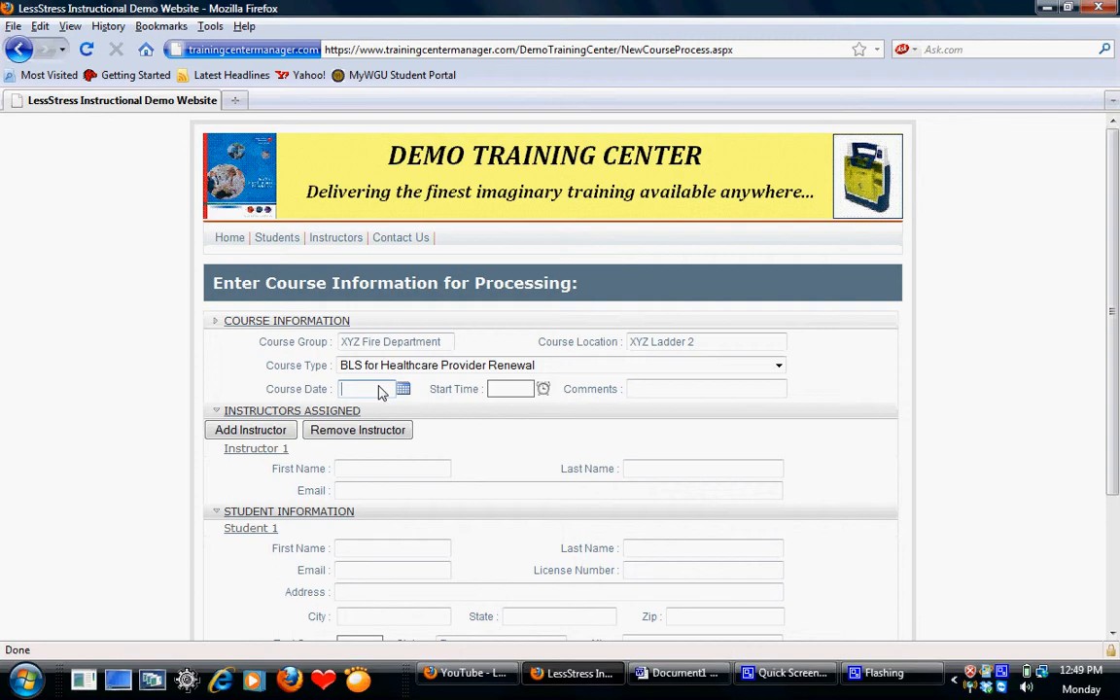
{"action": "type", "text": "01"}
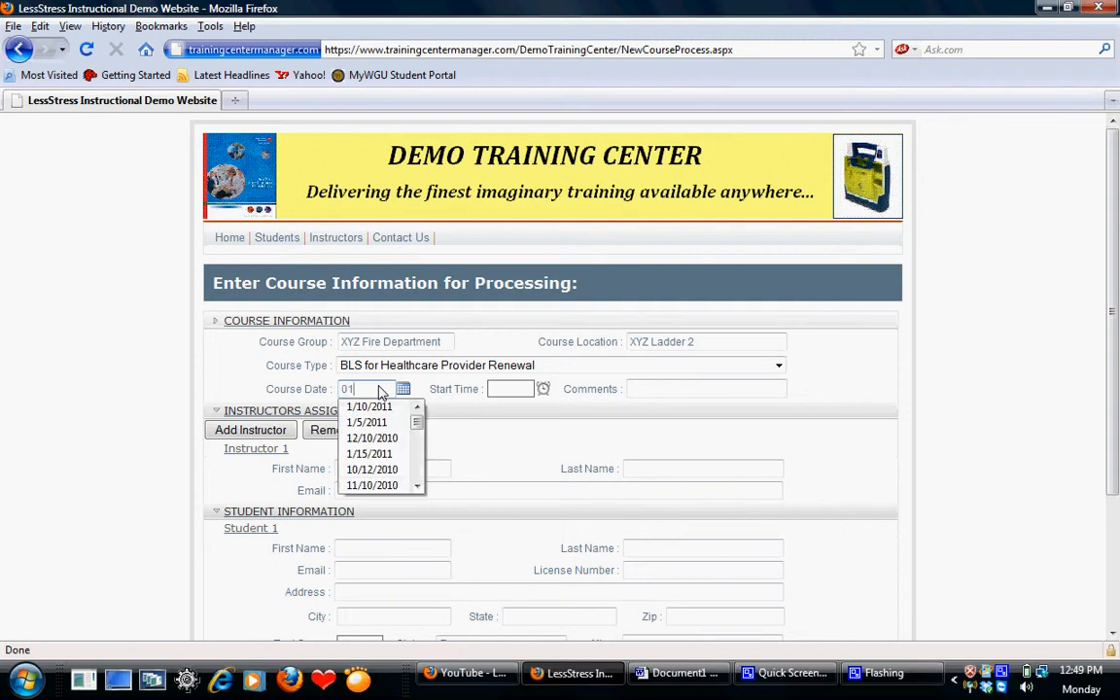
{"action": "type", "text": "/"}
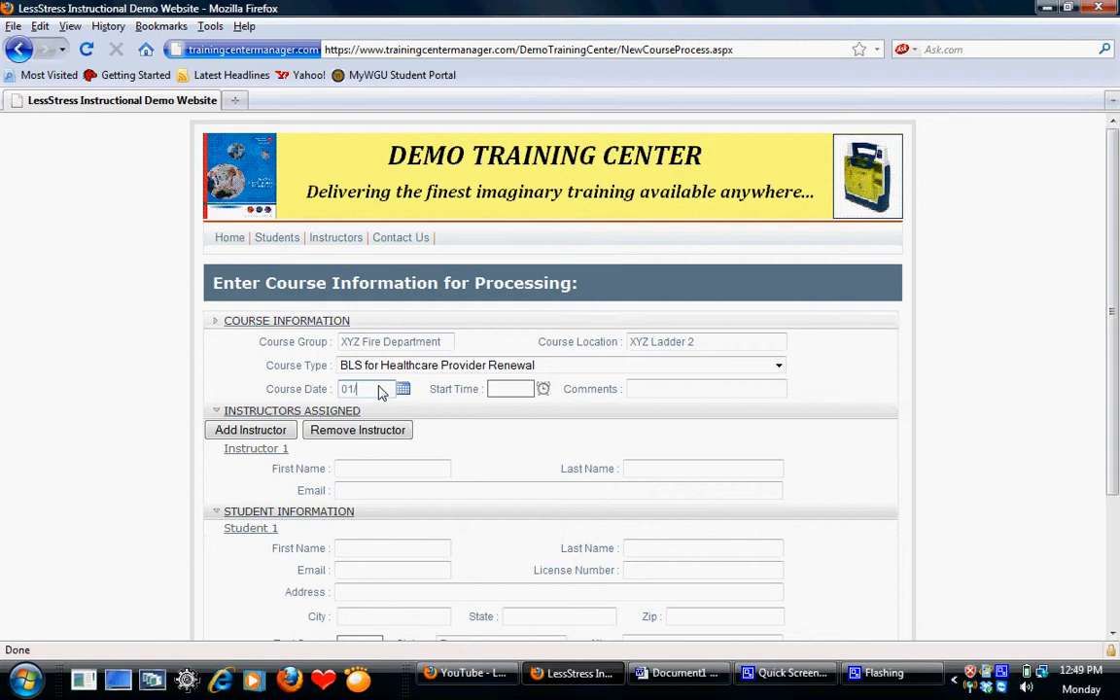
{"action": "type", "text": "12/11"}
{"action": "key", "text": "Tab"}
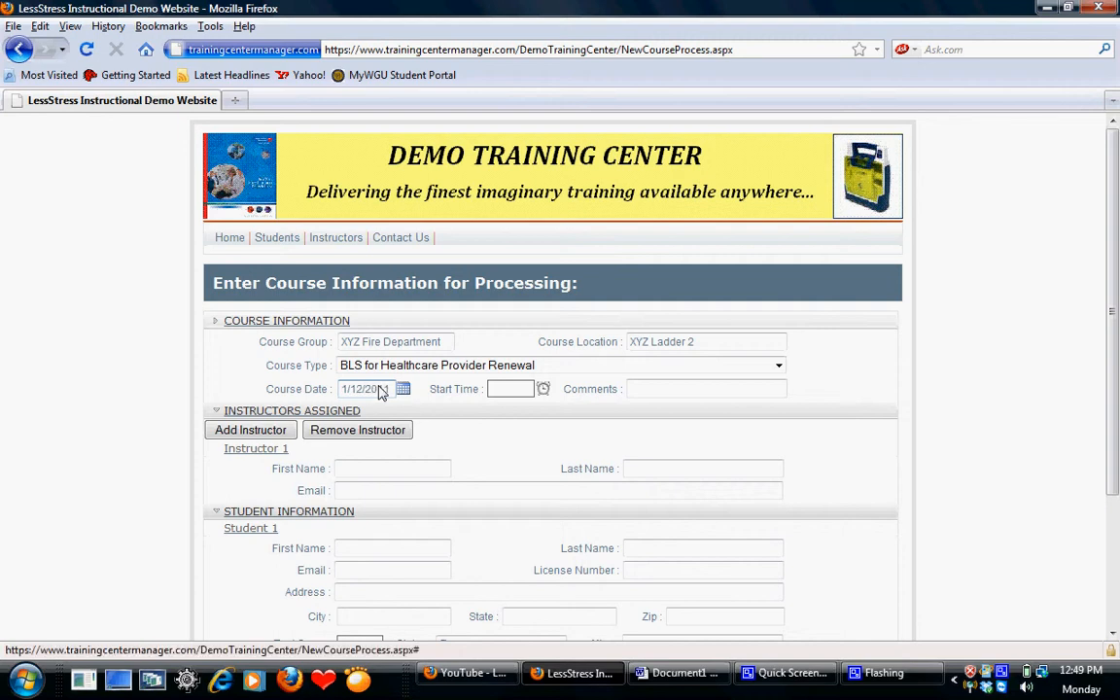
- Set the course start time to 9:00 AM and enter the comment "Class went OK!"
{"action": "left_click", "coordinate": [498, 393]}
{"action": "type", "text": "9:00"}
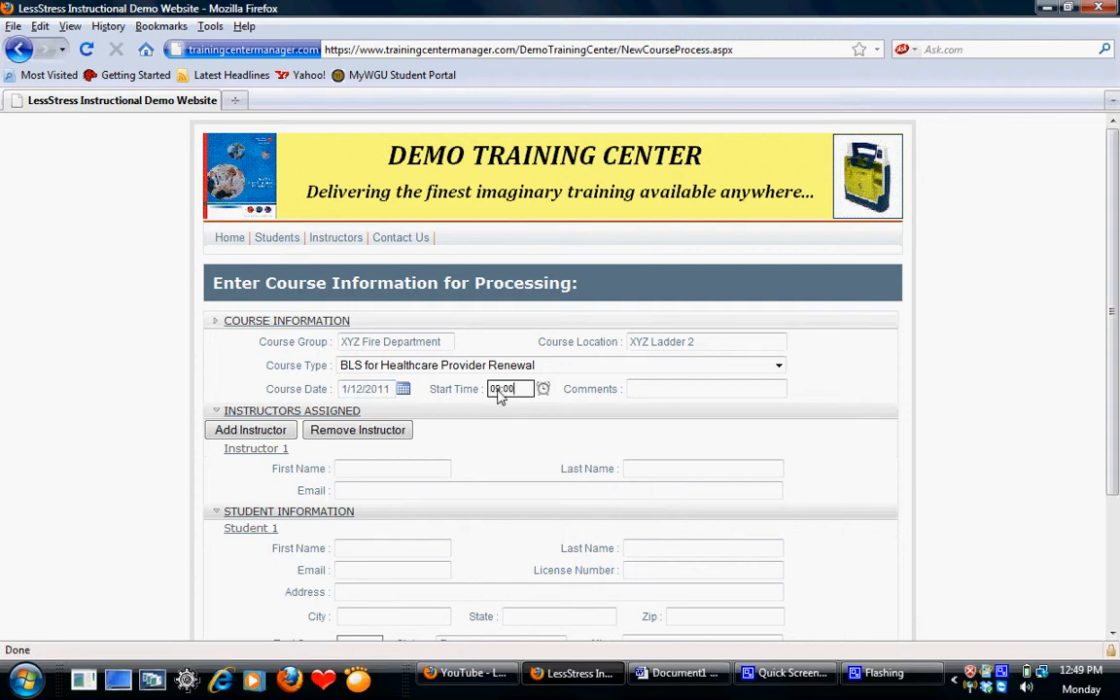
{"action": "key", "text": "Tab"}
{"action": "left_click", "coordinate": [634, 390]}
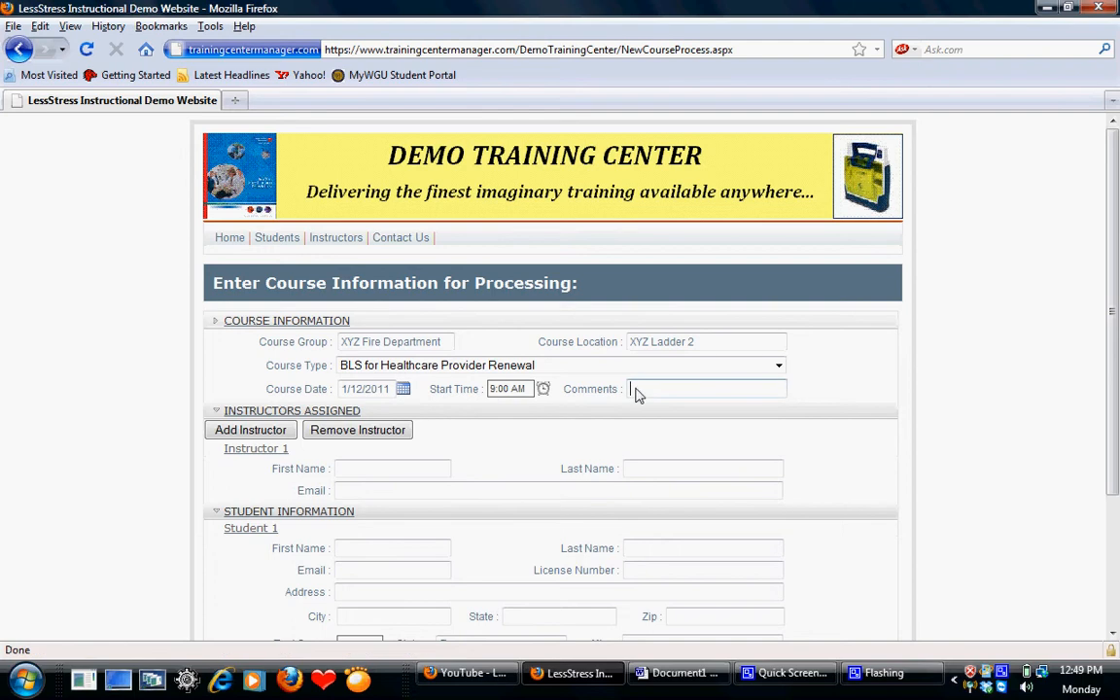
{"action": "type", "text": "C"}
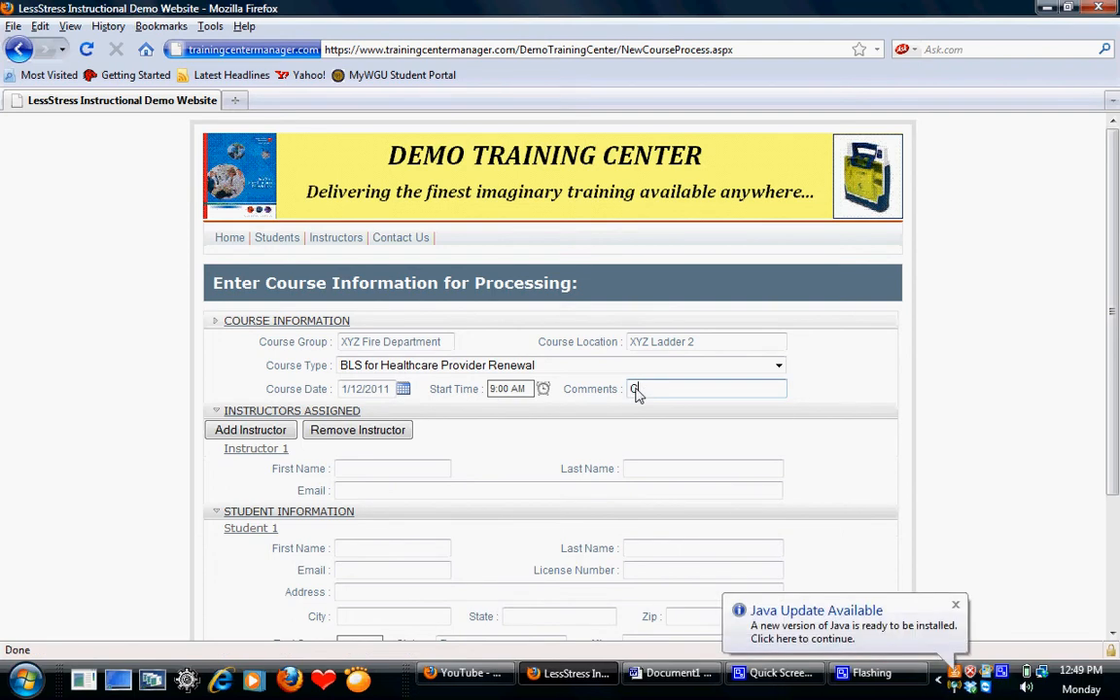
{"action": "type", "text": "lass wen"}
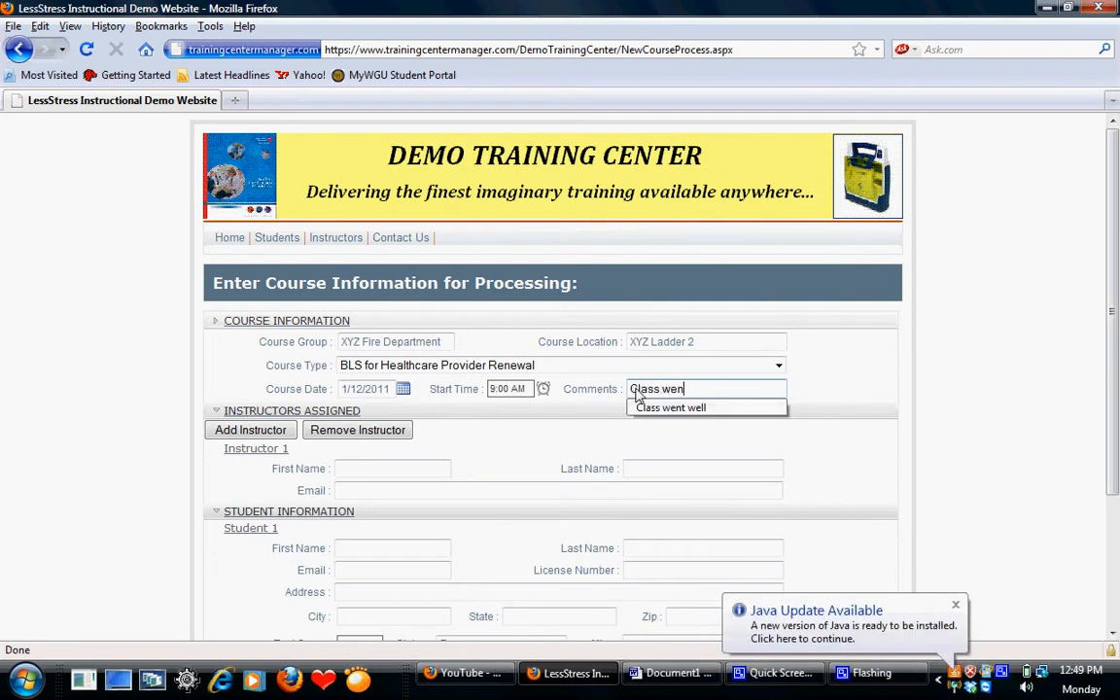
{"action": "type", "text": "t OK"}
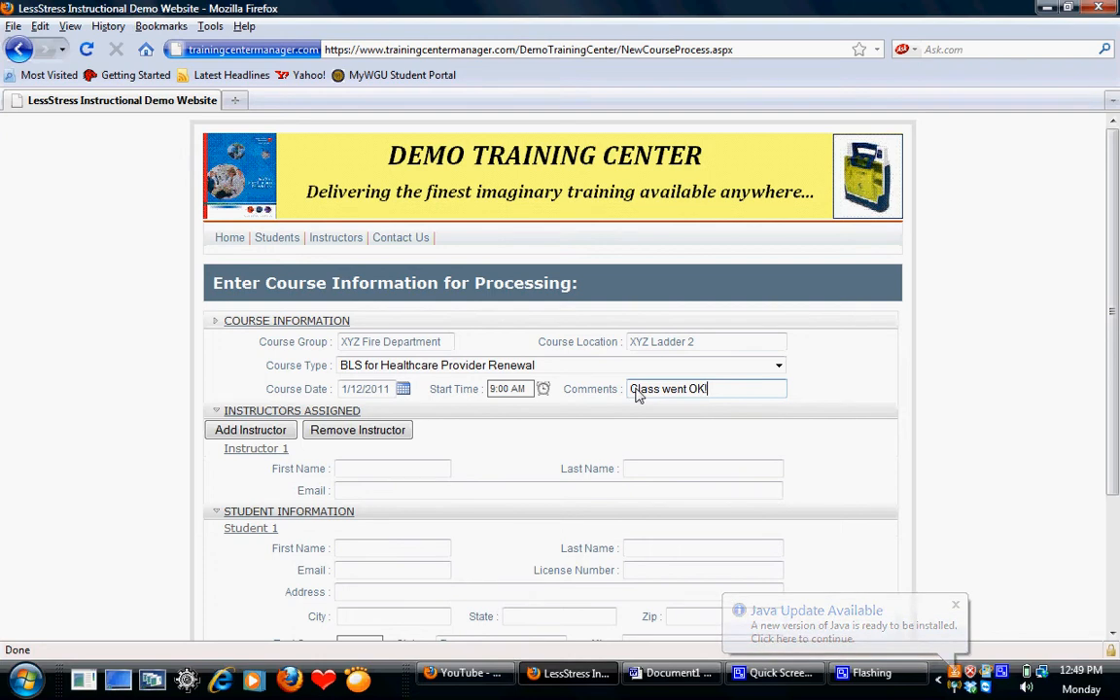
{"action": "type", "text": "!"}
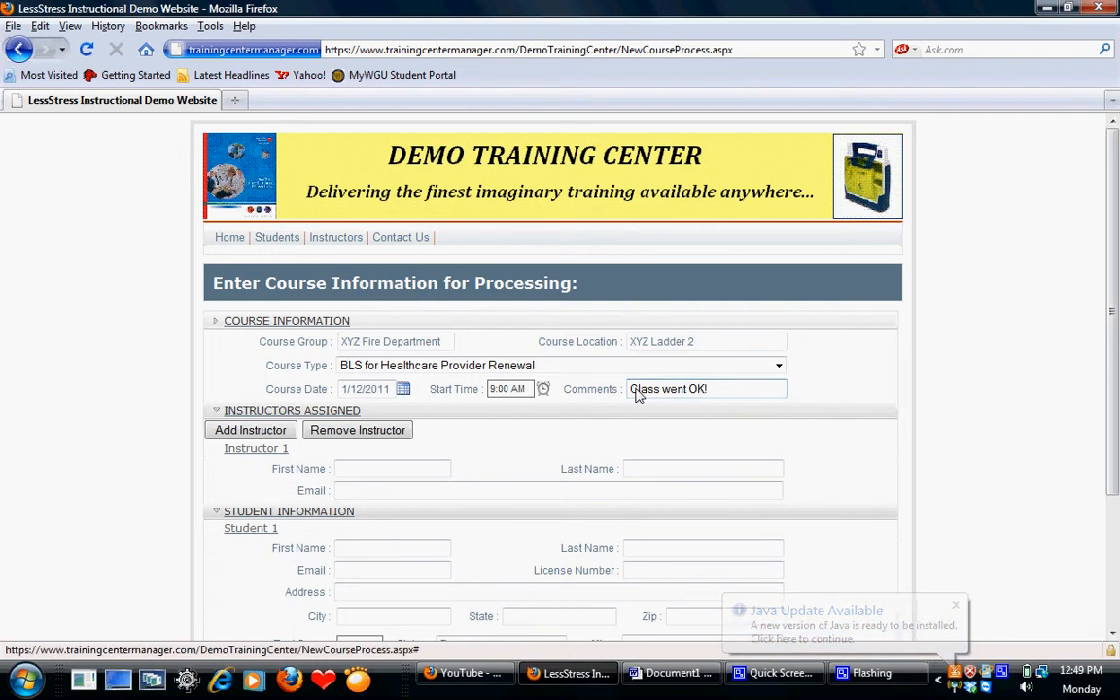
- Fill in the first name, last name and email of Instructor 1
{"action": "left_click", "coordinate": [1114, 634]}
{"action": "scroll", "coordinate": [1113, 634], "scroll_direction": "down", "scroll_amount": 2}
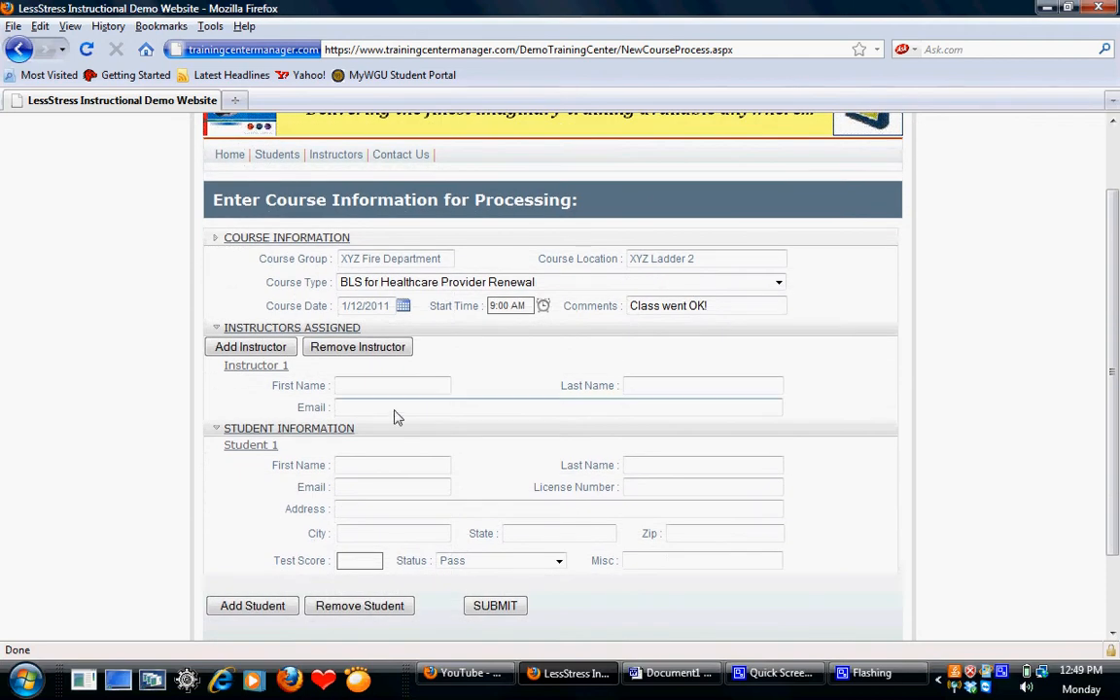
{"action": "left_click", "coordinate": [389, 392]}
{"action": "key", "text": "Tab"}
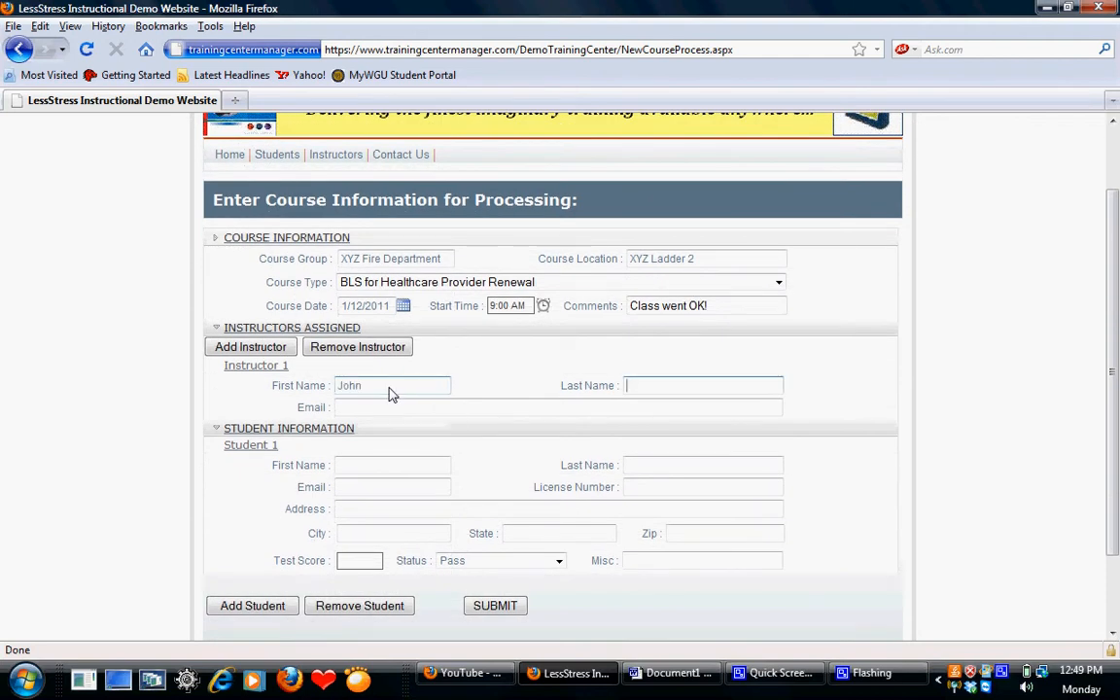
{"action": "key", "text": "Tab"}
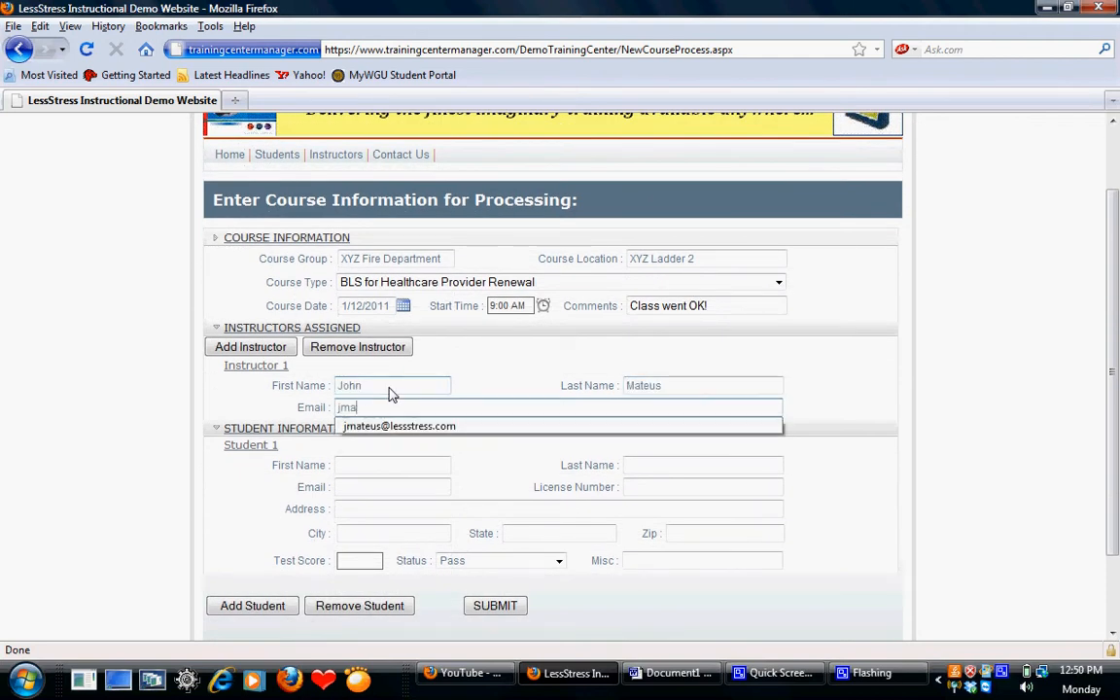
{"action": "key", "text": "Tab"}
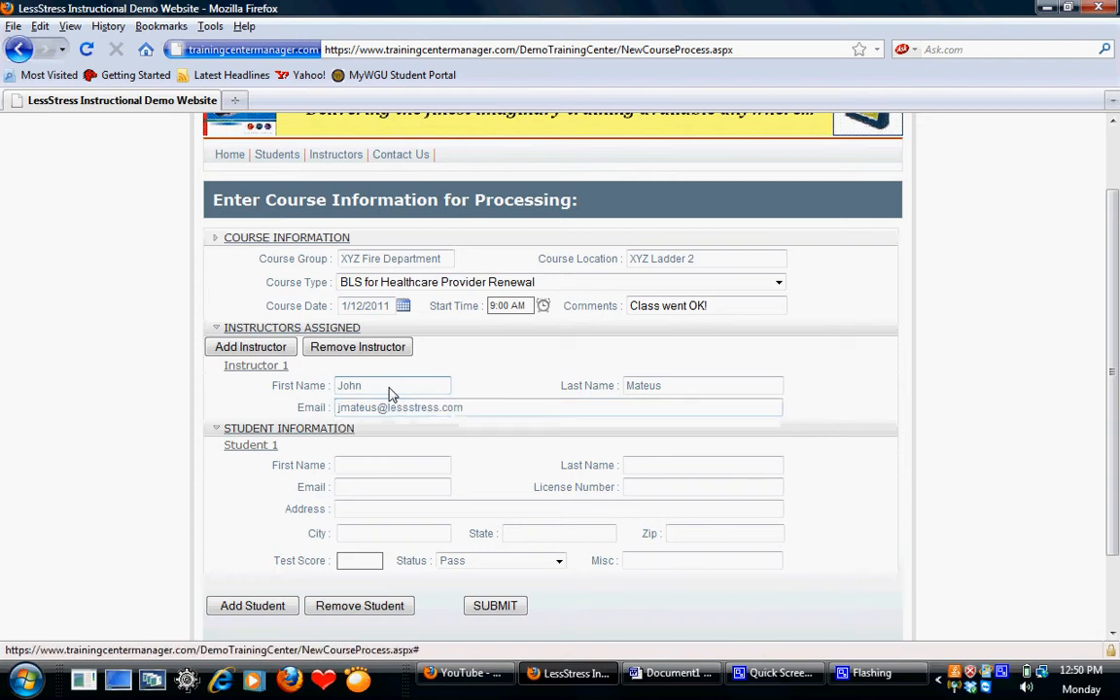
- Add a second instructor to the roster and fill in that instructor's first name, last name and email
{"action": "left_click", "coordinate": [279, 352]}
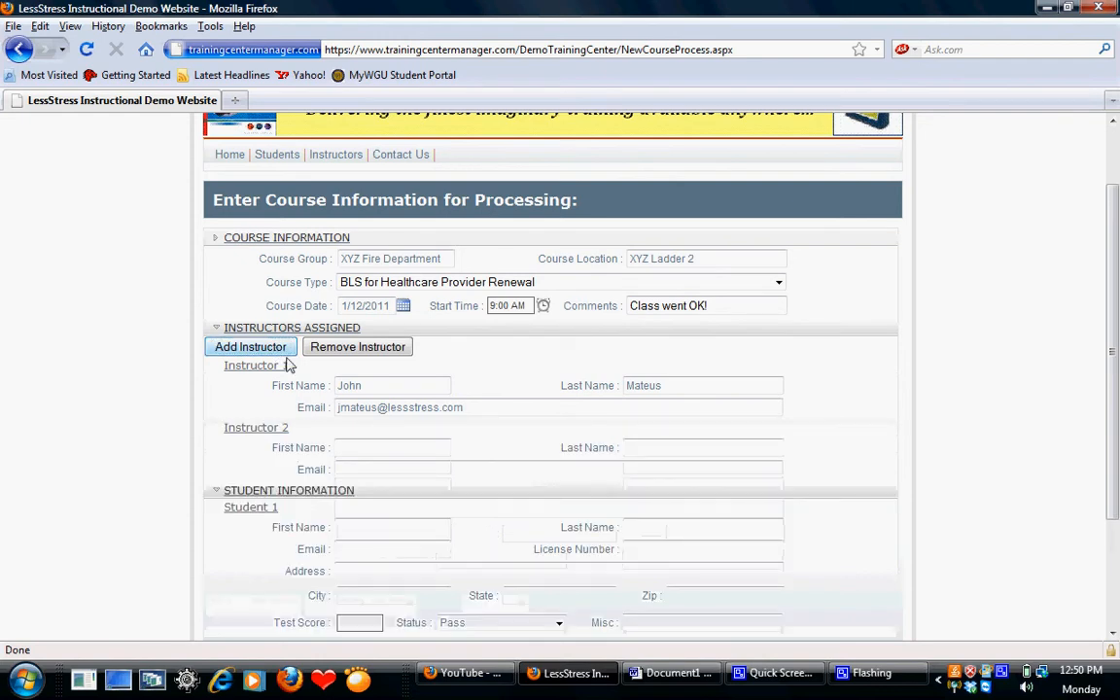
{"action": "left_click", "coordinate": [358, 453]}
{"action": "type", "text": "Instructgor"}
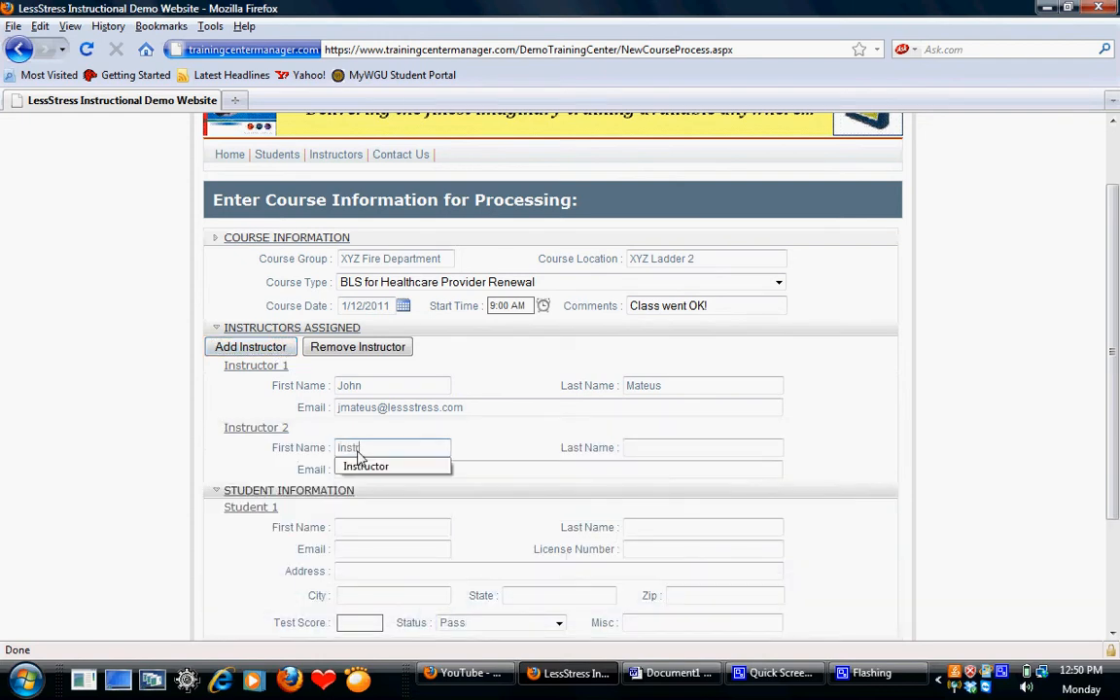
{"action": "key", "text": "Tab"}
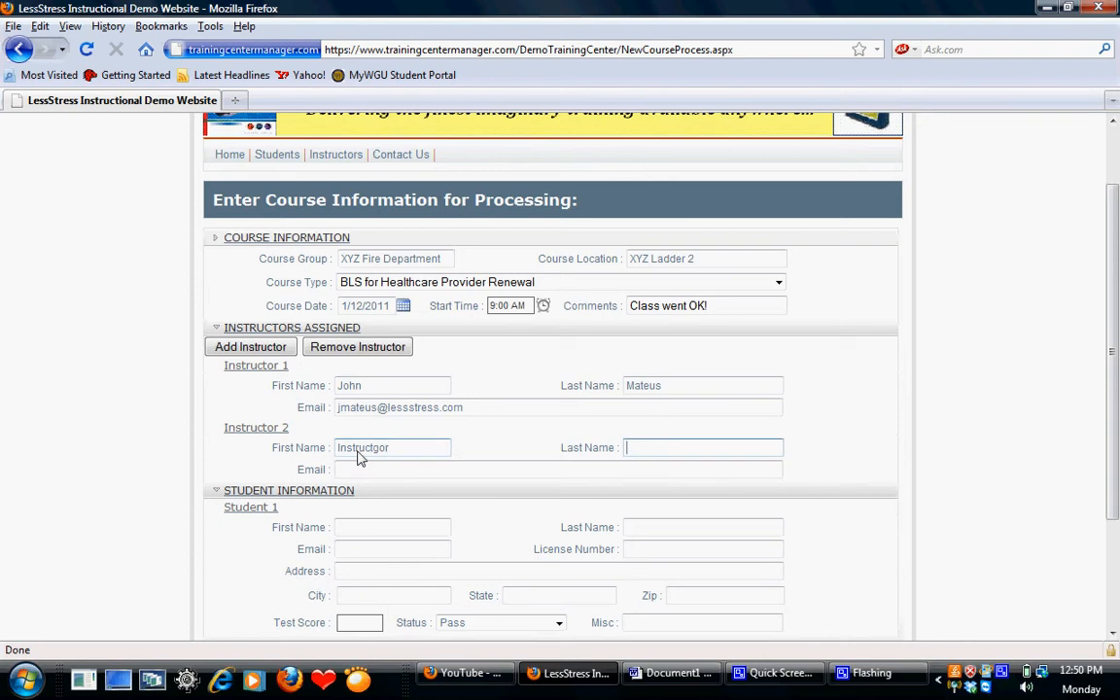
{"action": "left_click", "coordinate": [385, 449]}
{"action": "key", "text": "BackSpace"}
{"action": "key", "text": "Tab"}
{"action": "type", "text": "Two"}
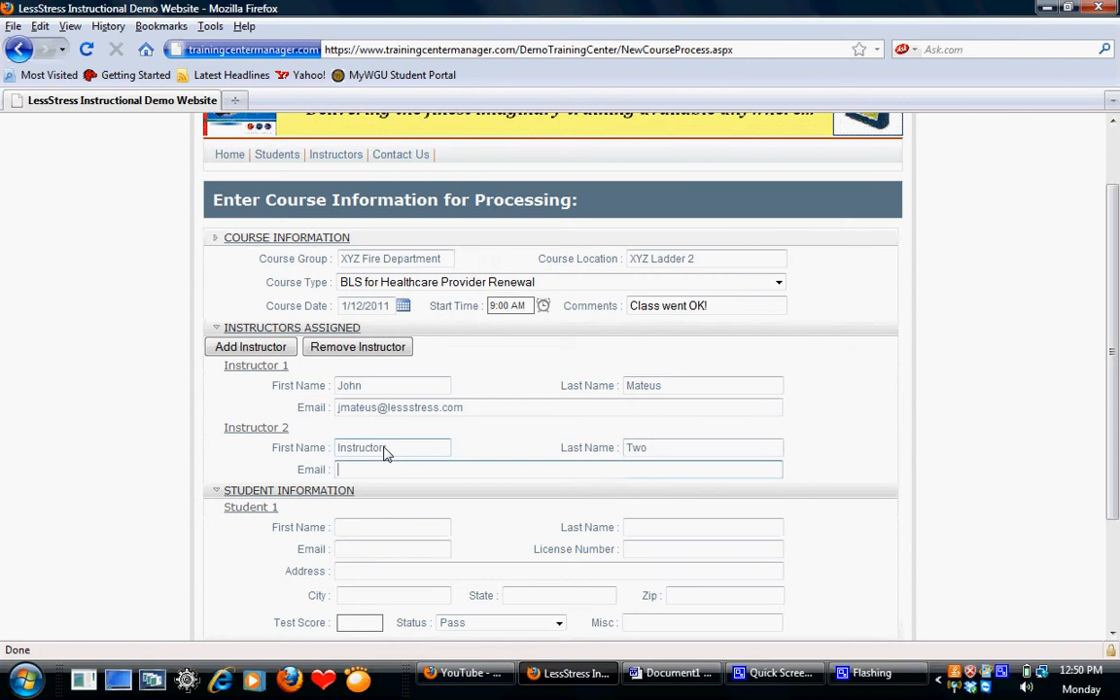
{"action": "key", "text": "Tab"}
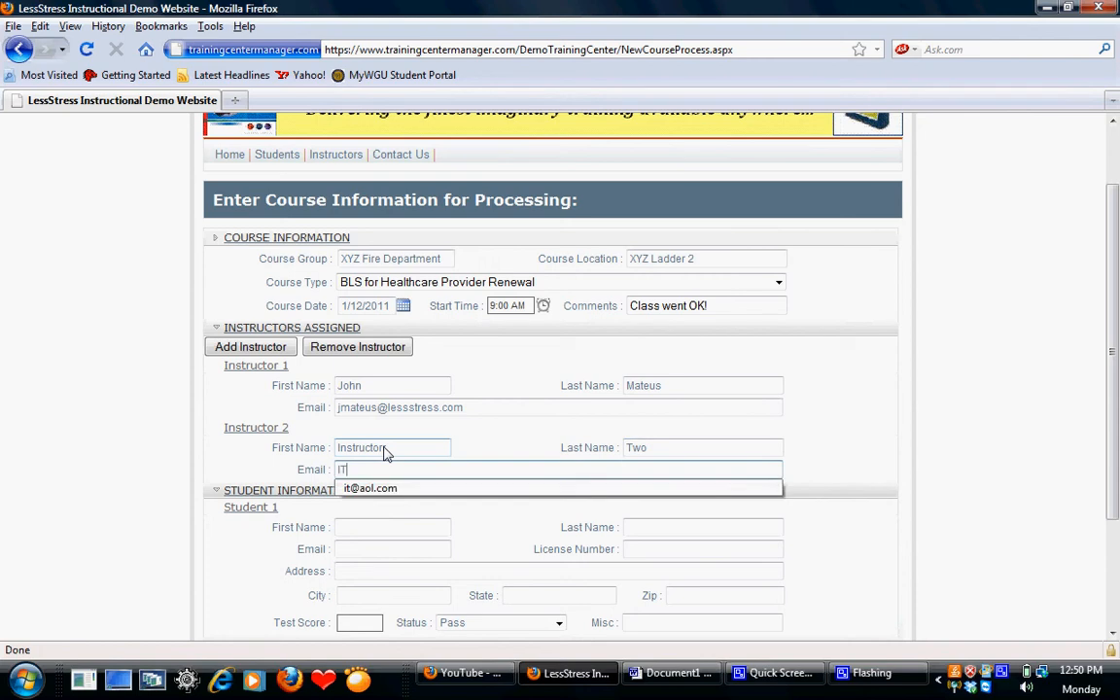
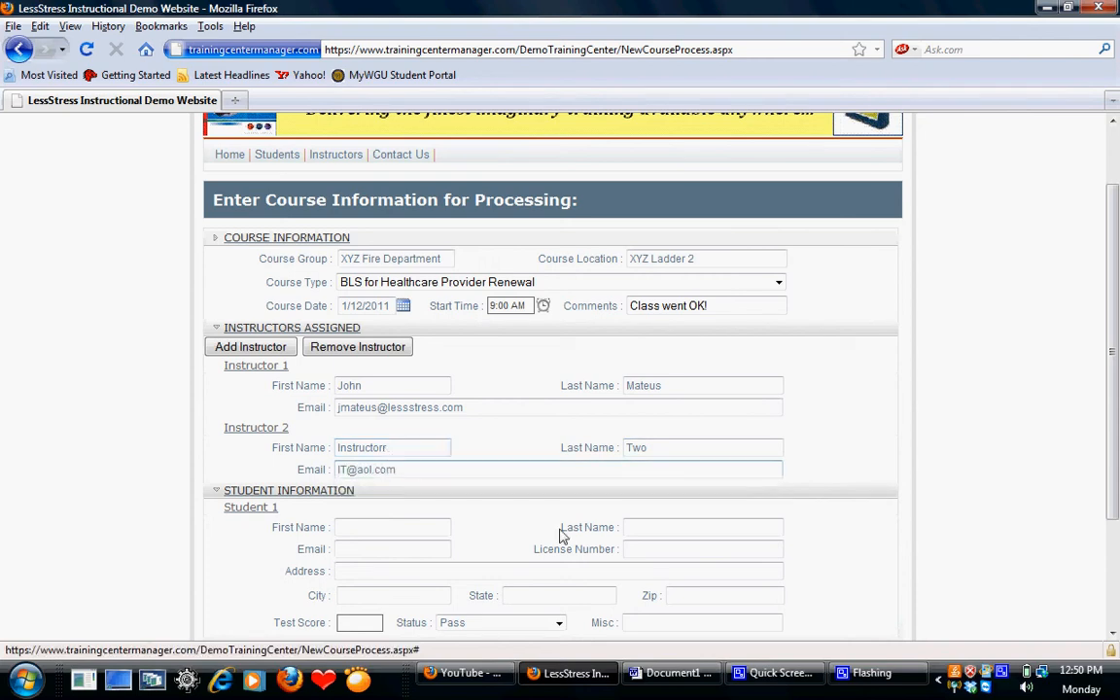
- Enter the first and last name of Student 1 in the student information section
{"action": "left_click_drag", "start_coordinate": [1114, 501], "coordinate": [1116, 564]}
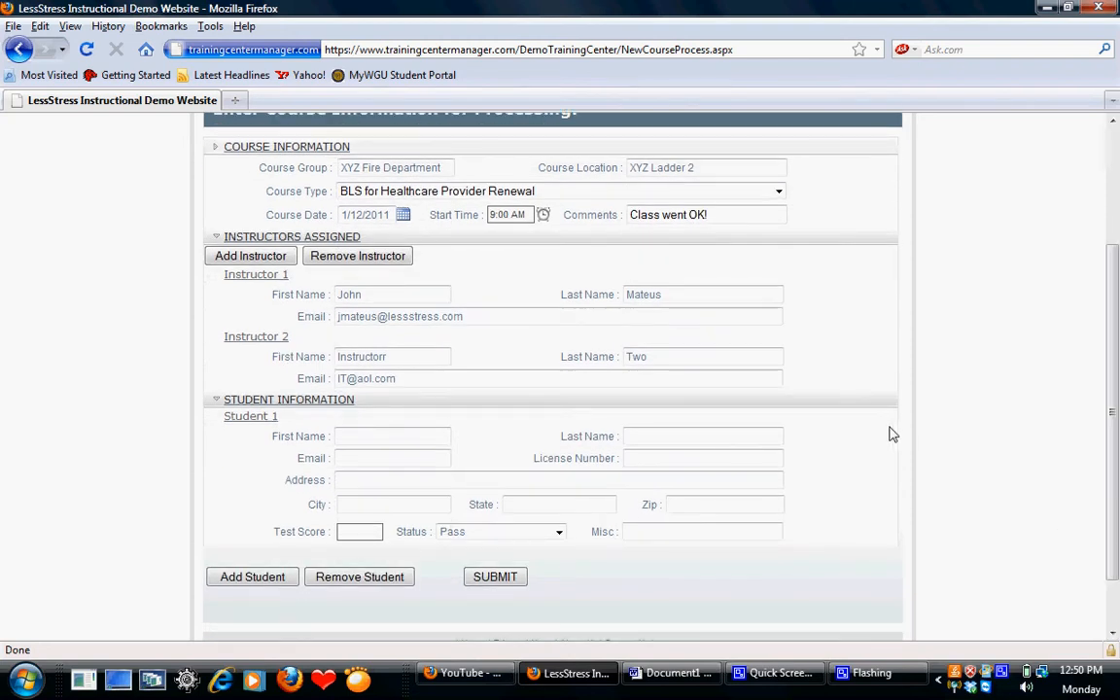
{"action": "left_click", "coordinate": [444, 440]}
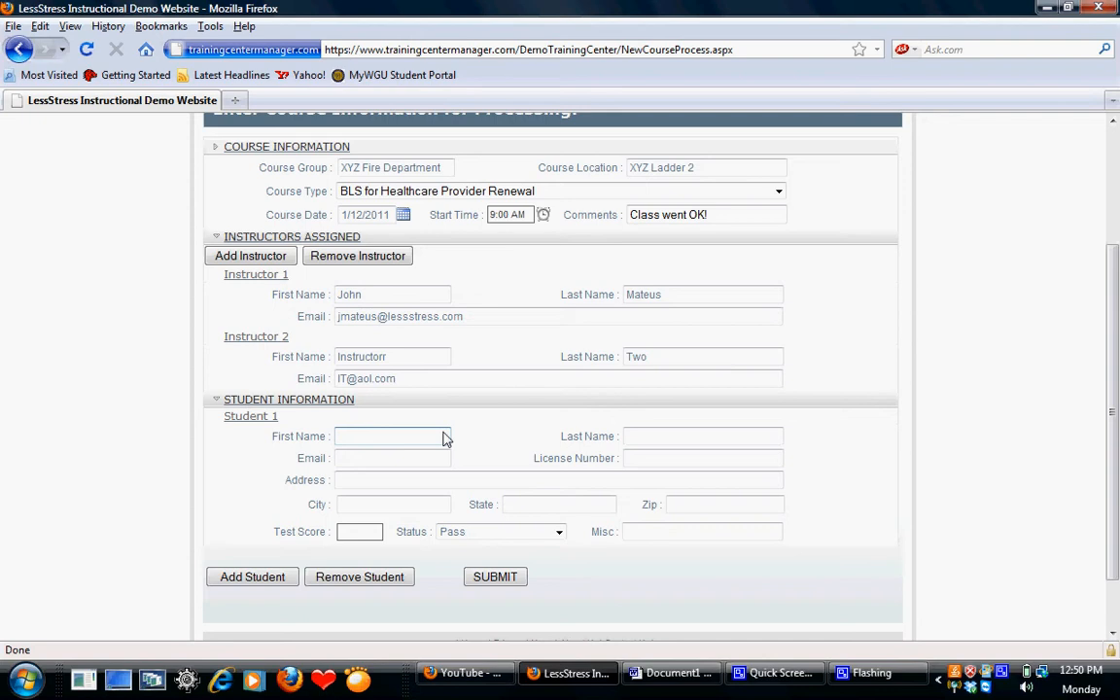
{"action": "type", "text": "JOhn"}
{"action": "key", "text": "Tab"}
{"action": "left_click", "coordinate": [439, 440]}
{"action": "left_click", "coordinate": [640, 440]}
{"action": "type", "text": "Student"}
{"action": "key", "text": "Tab"}
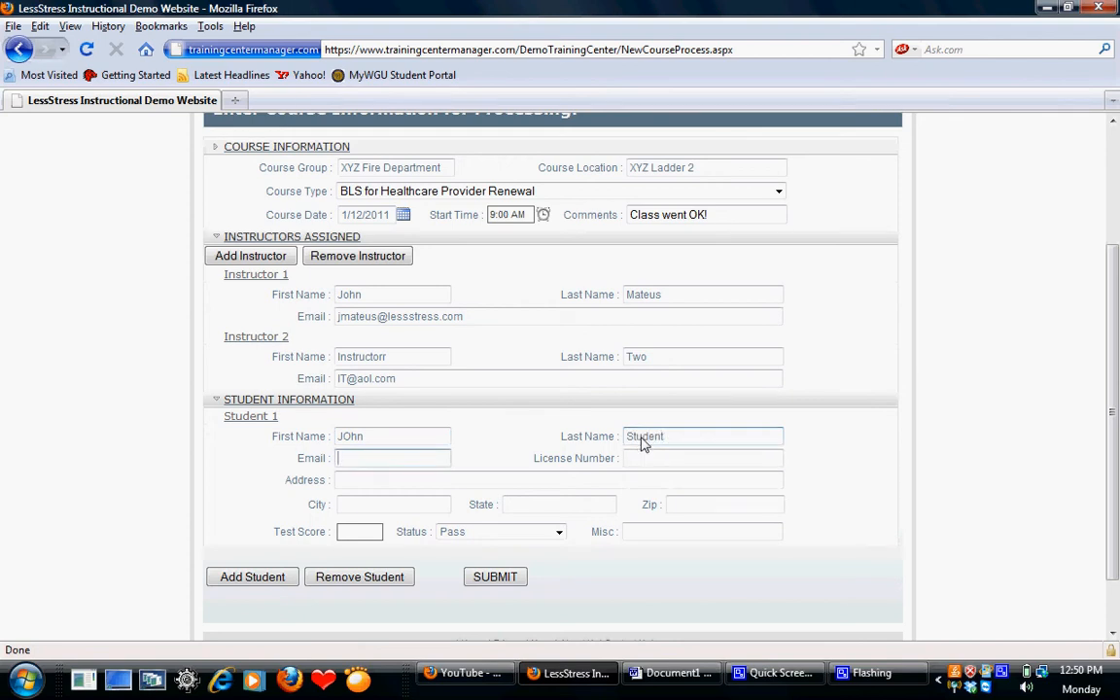
- Fill in Student 1's email and license number
{"action": "type", "text": "123123"}
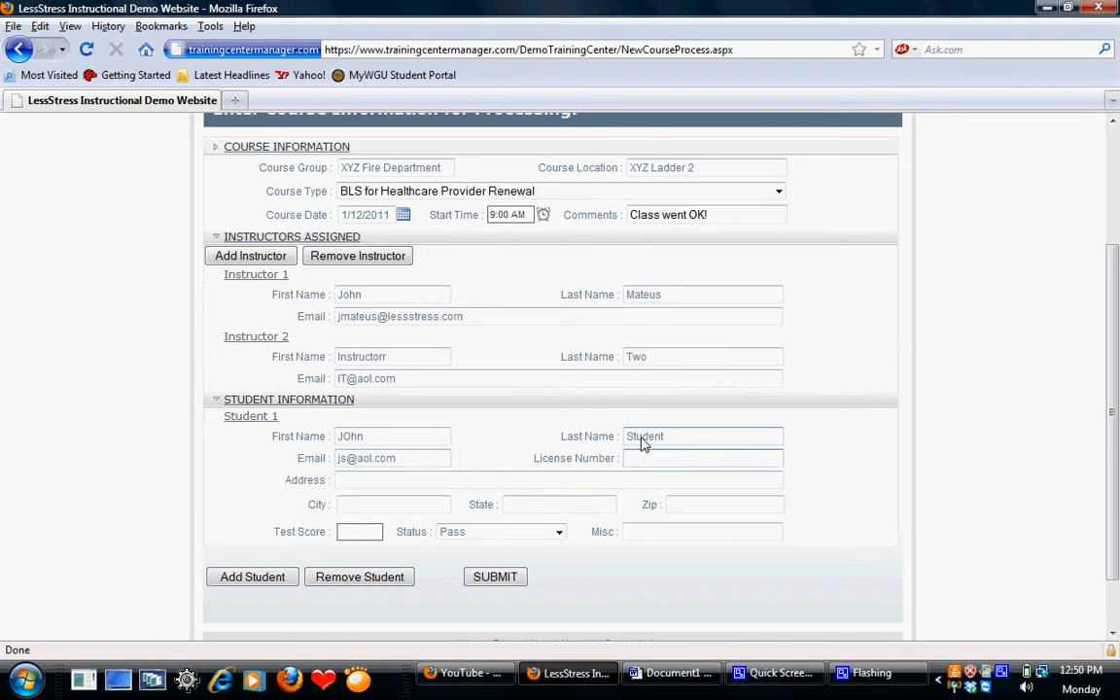
{"action": "key", "text": "Tab"}
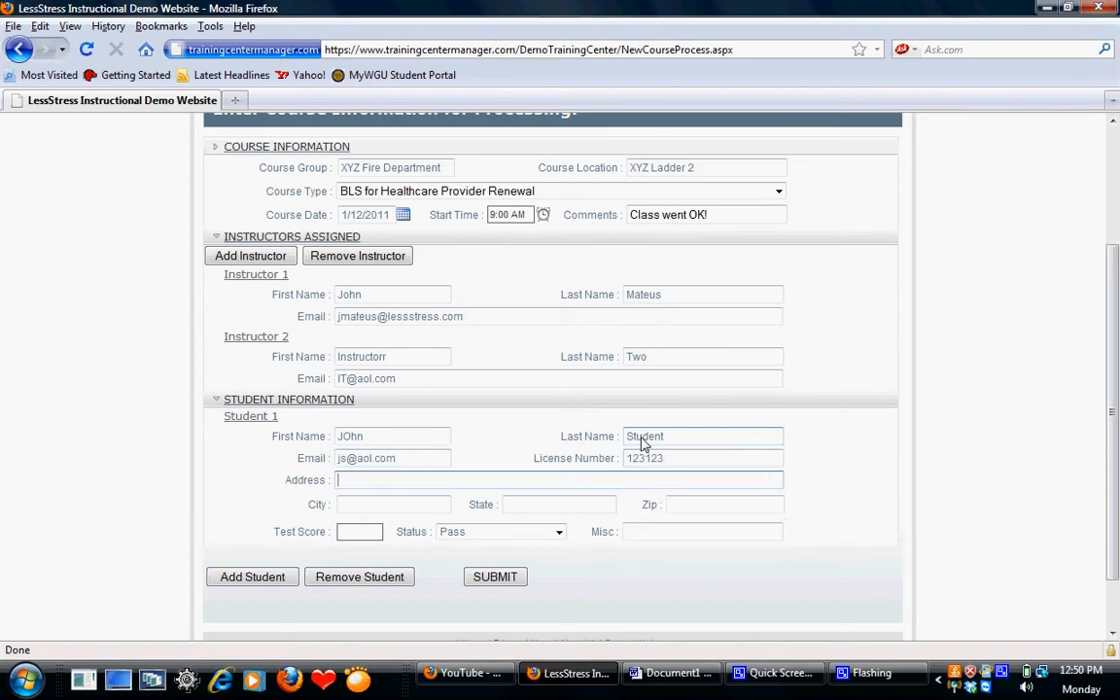
- Fill in Student 1's street address, city, state and zip code
{"action": "type", "text": "123 Main Street"}
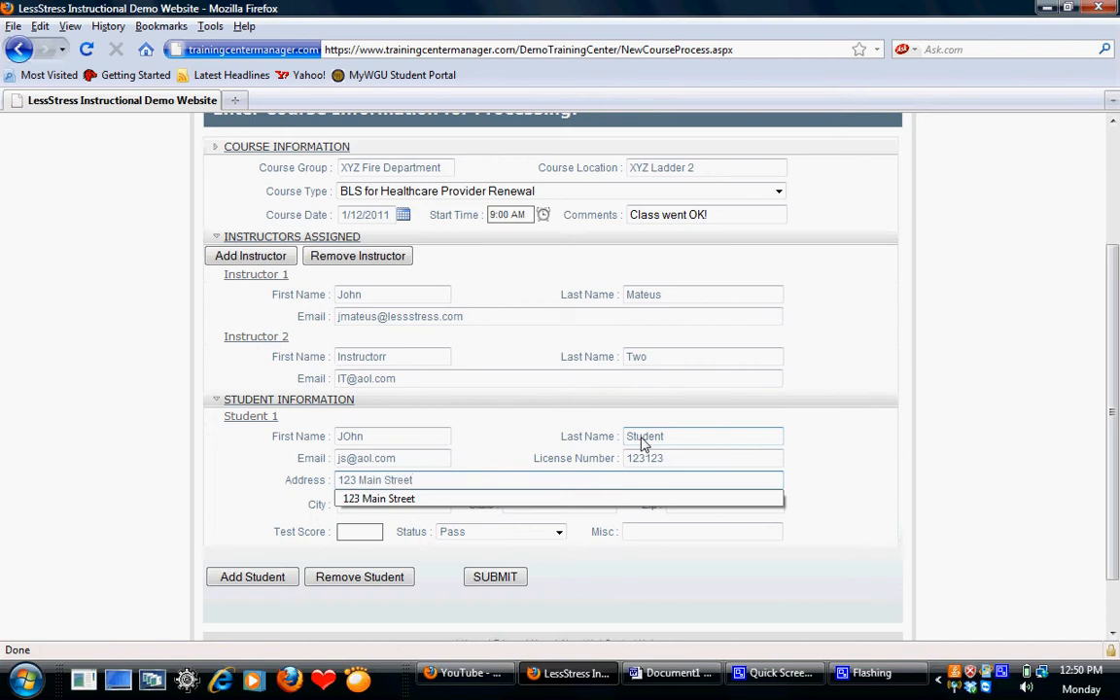
{"action": "key", "text": "Tab"}
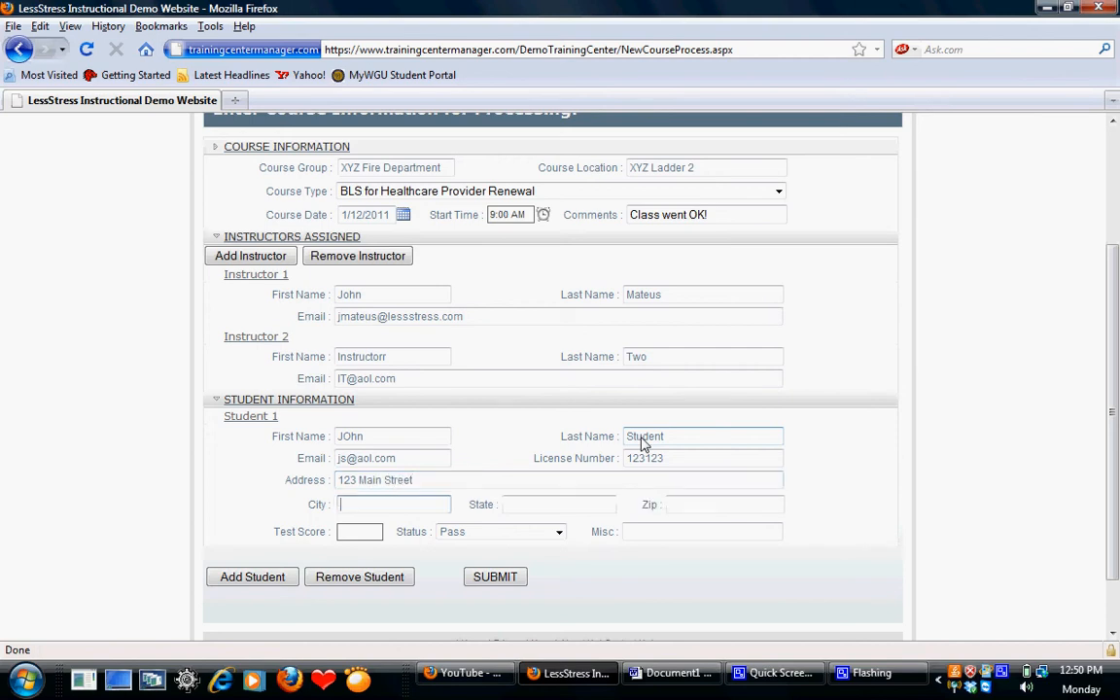
{"action": "type", "text": "Anytown"}
{"action": "key", "text": "Tab"}
{"action": "type", "text": "NJ"}
{"action": "key", "text": "Tab"}
{"action": "type", "text": "09990"}
{"action": "key", "text": "Tab"}
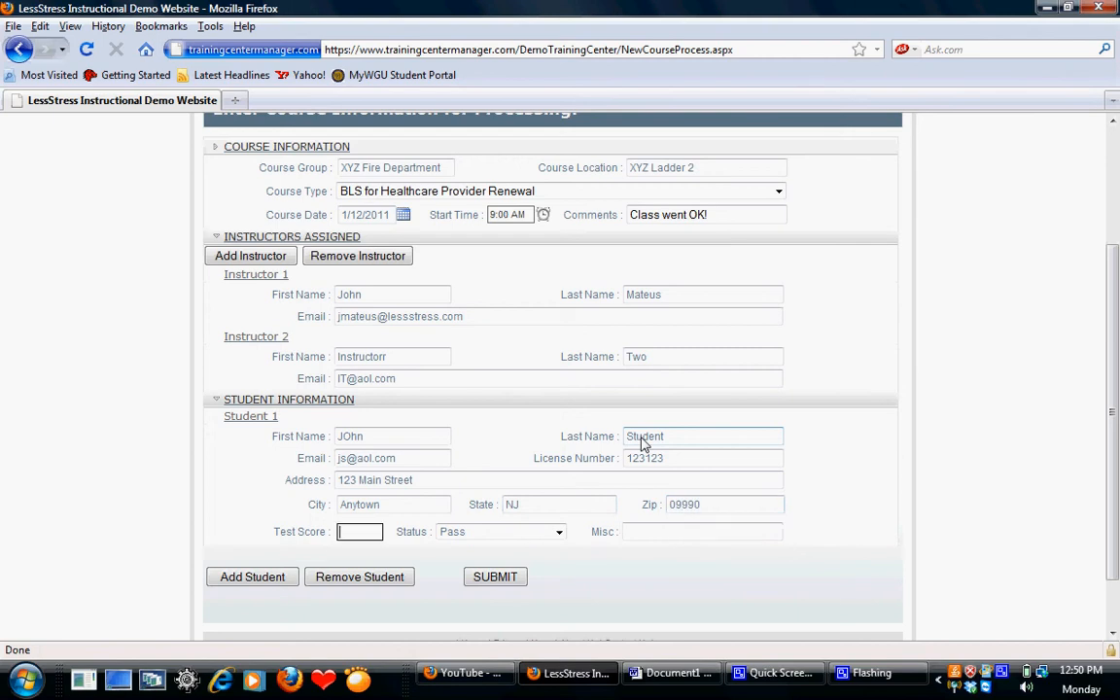
- Set Student 1's test score to 100
{"action": "type", "text": "100"}
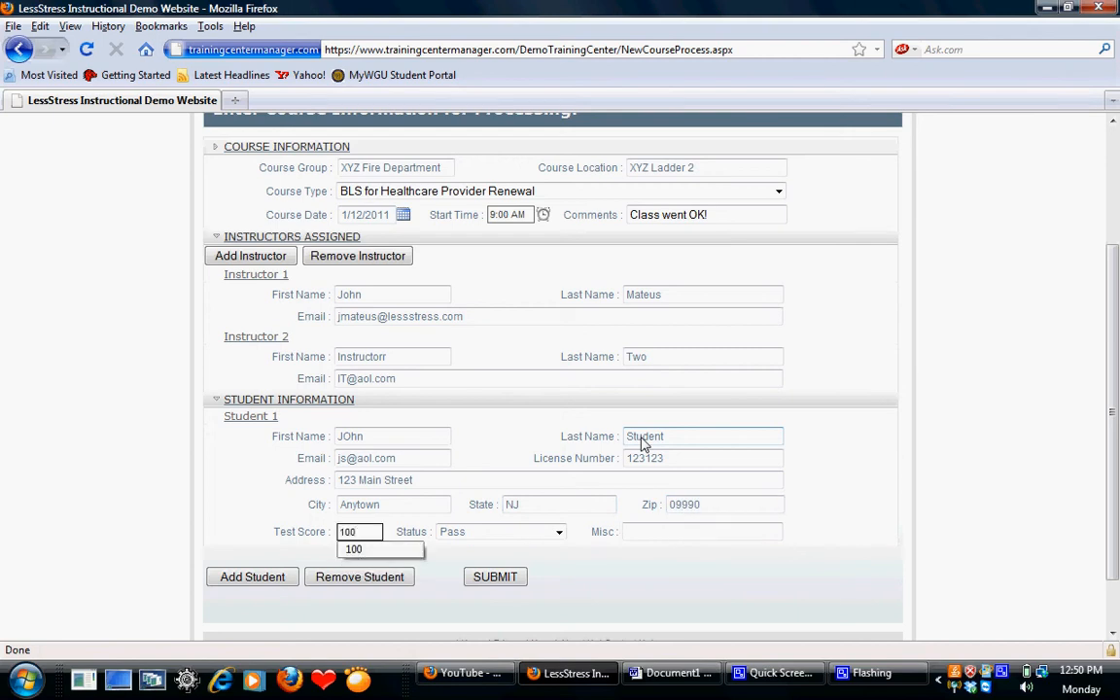
{"action": "left_click", "coordinate": [627, 481]}
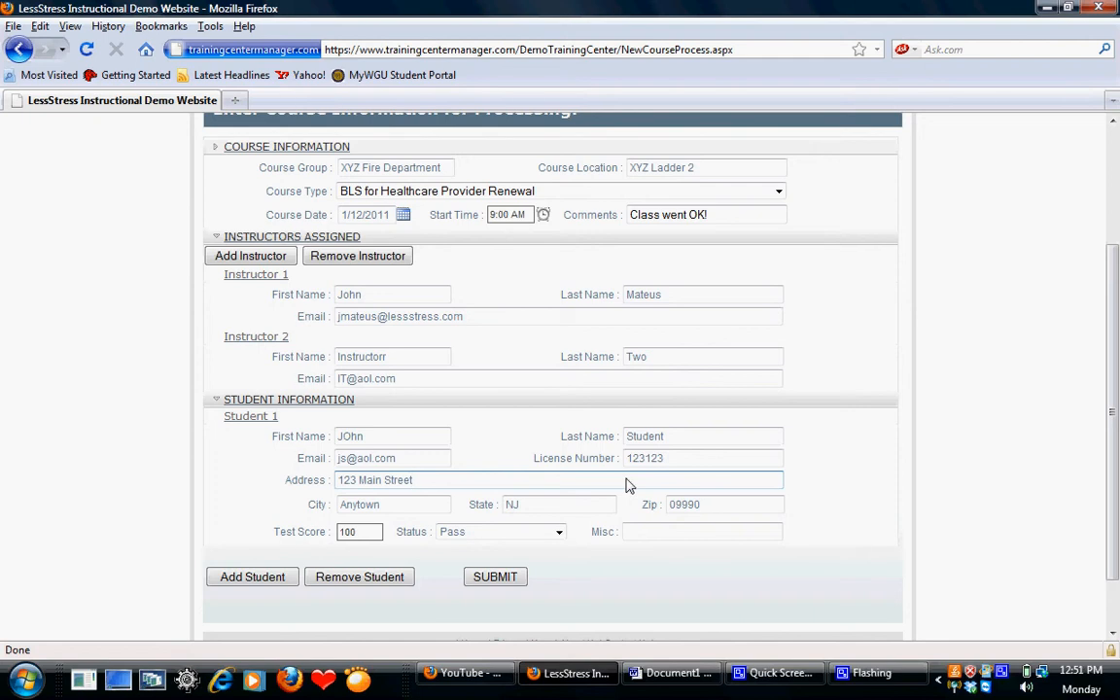
{"action": "left_click_drag", "start_coordinate": [662, 460], "coordinate": [622, 460]}
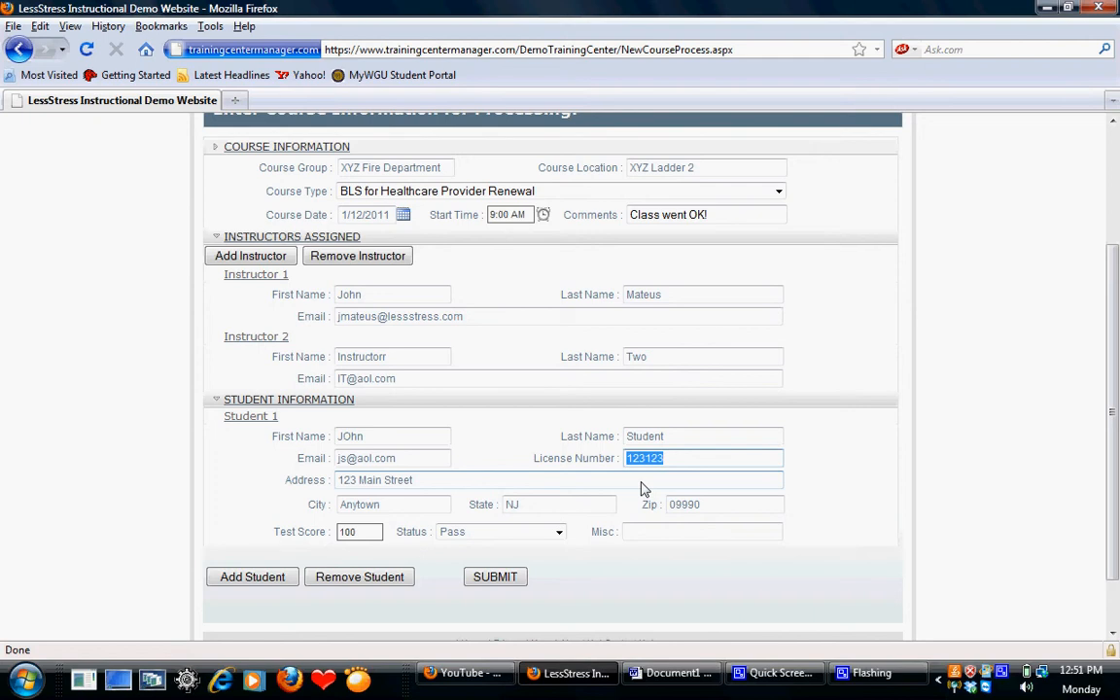
- Add a second student to the roster and correct the capitalization of Student 1's first name
{"action": "left_click", "coordinate": [280, 582]}
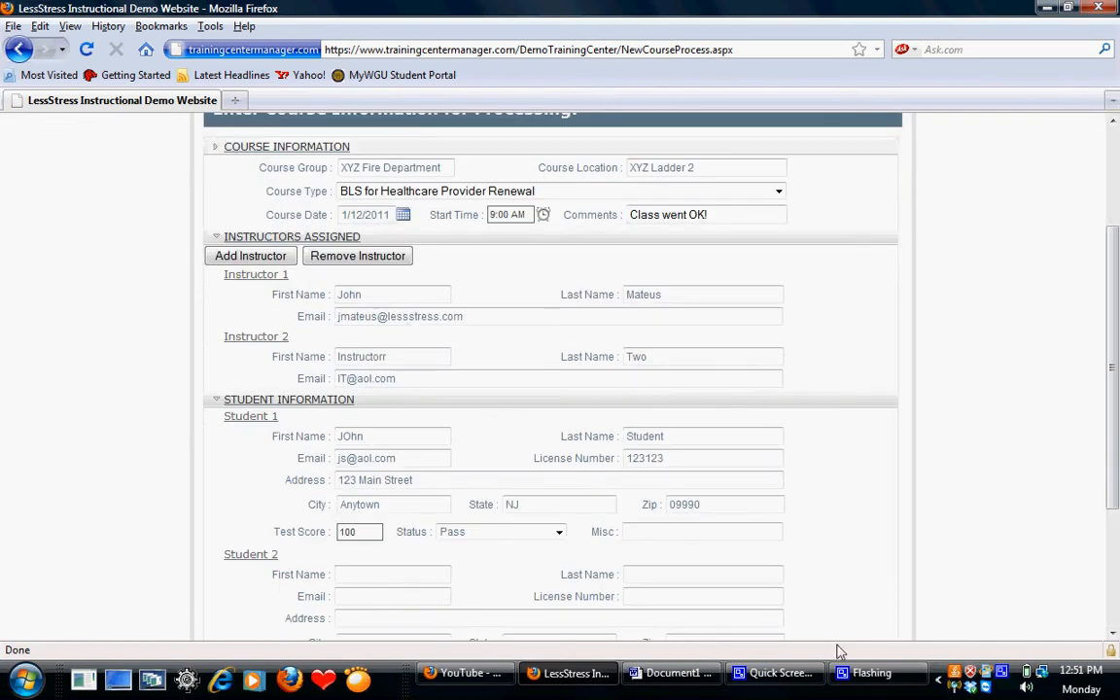
{"action": "left_click", "coordinate": [1112, 633]}
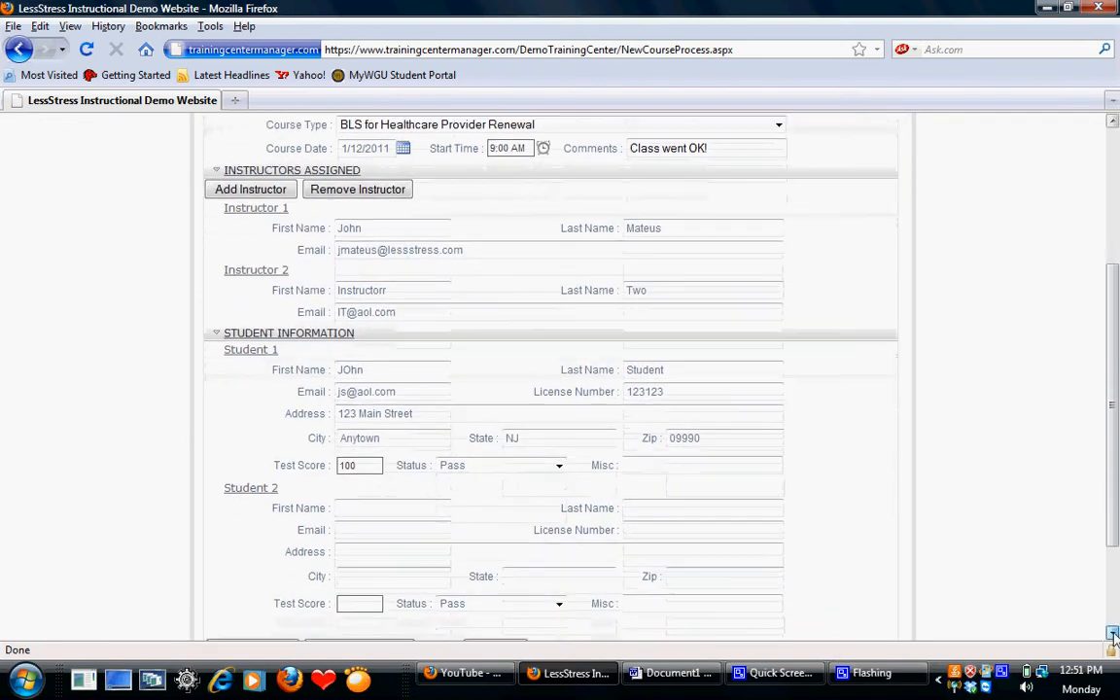
{"action": "left_click", "coordinate": [1112, 633]}
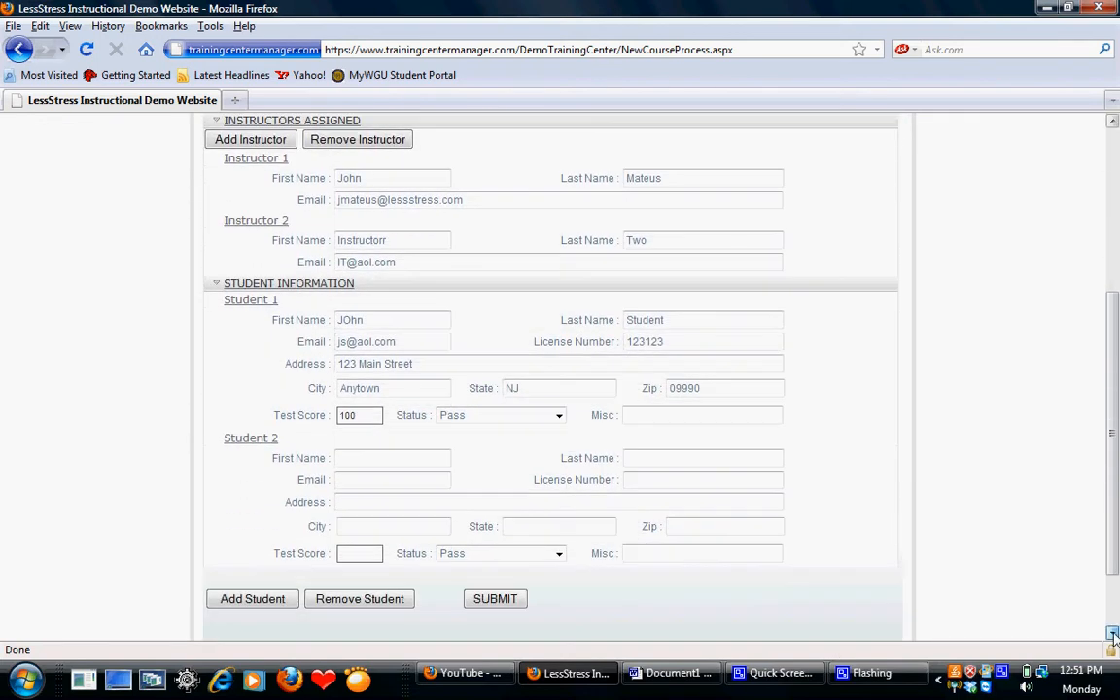
{"action": "left_click", "coordinate": [350, 325]}
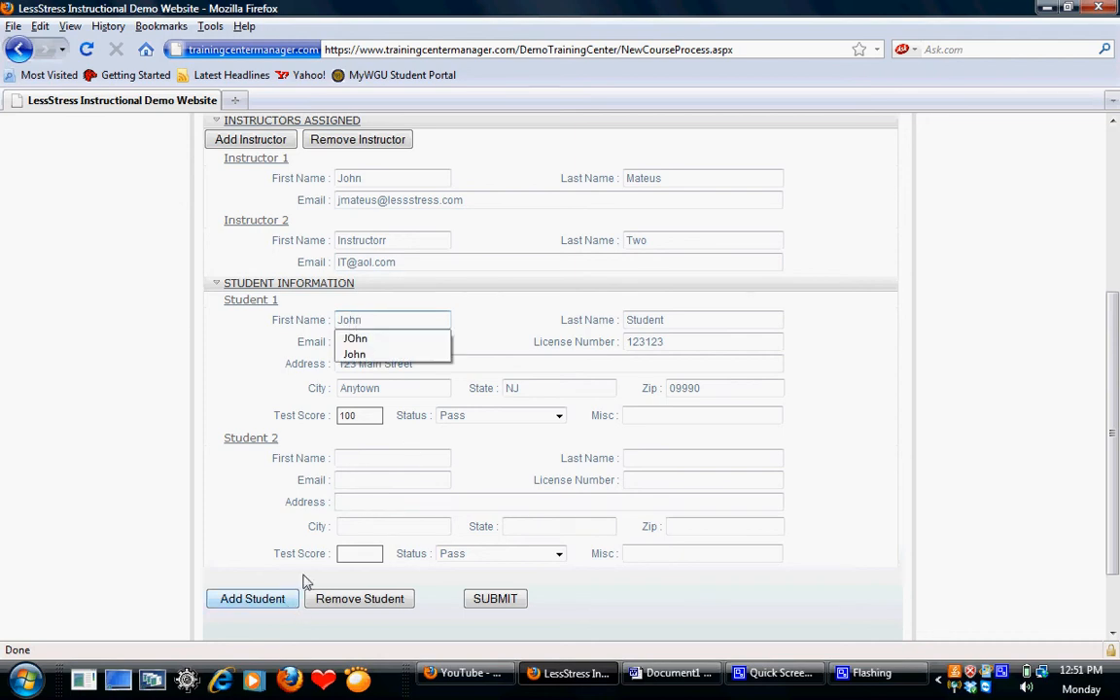
- Fill in the first and last name of Student 2, correcting the capitalization of the first name
{"action": "left_click", "coordinate": [367, 465]}
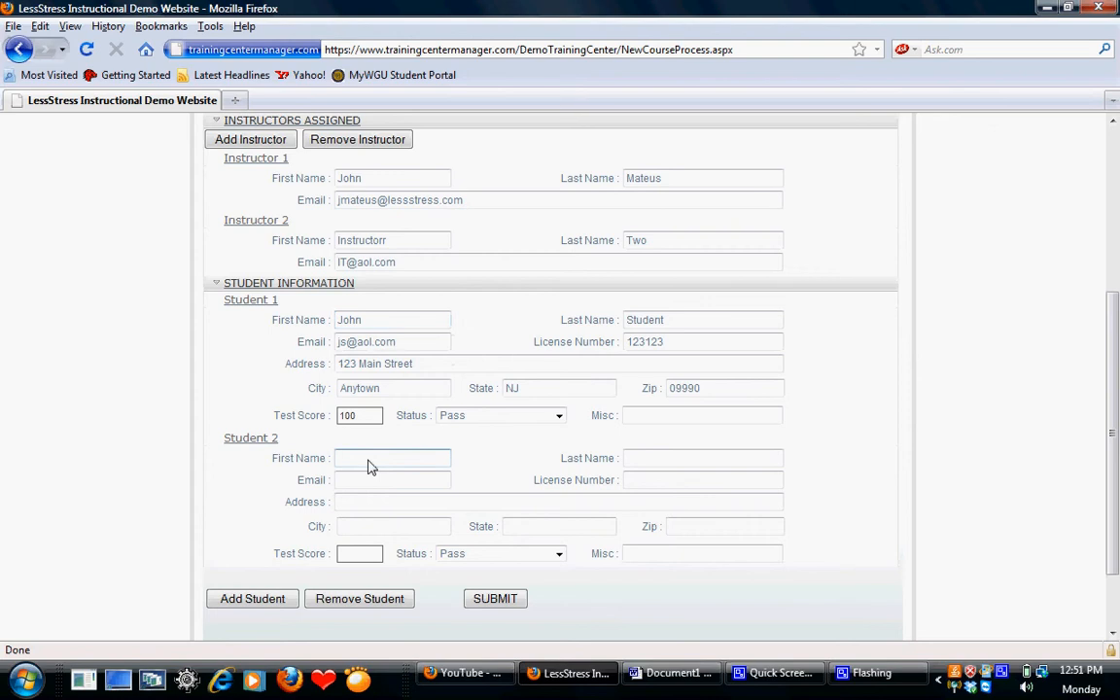
{"action": "type", "text": "STudent"}
{"action": "key", "text": "Tab"}
{"action": "type", "text": "Two"}
{"action": "left_click", "coordinate": [353, 461]}
{"action": "key", "text": "BackSpace"}
{"action": "type", "text": "t"}
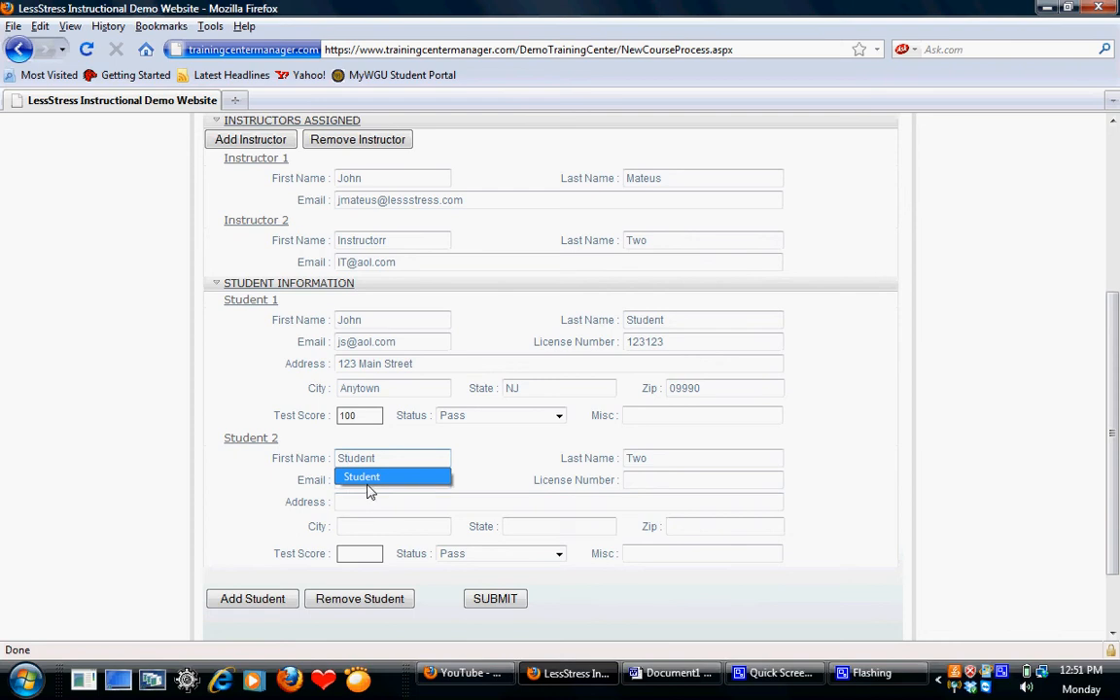
- Set Student 2's test score to 95
{"action": "left_click", "coordinate": [367, 498]}
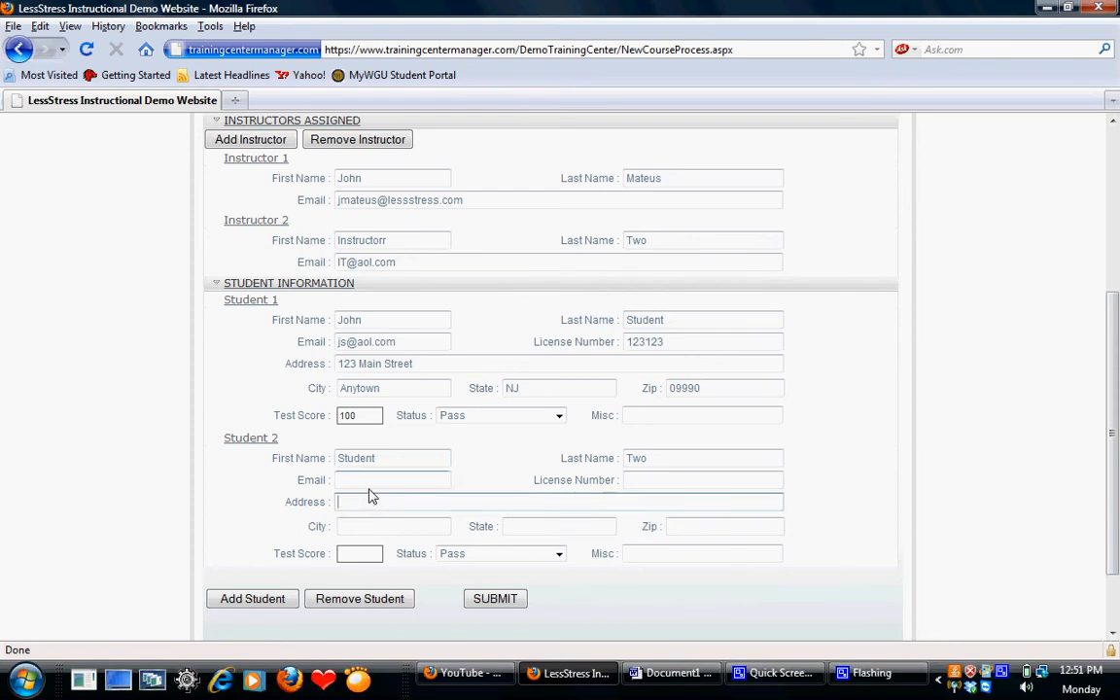
{"action": "left_click", "coordinate": [363, 552]}
{"action": "type", "text": "95"}
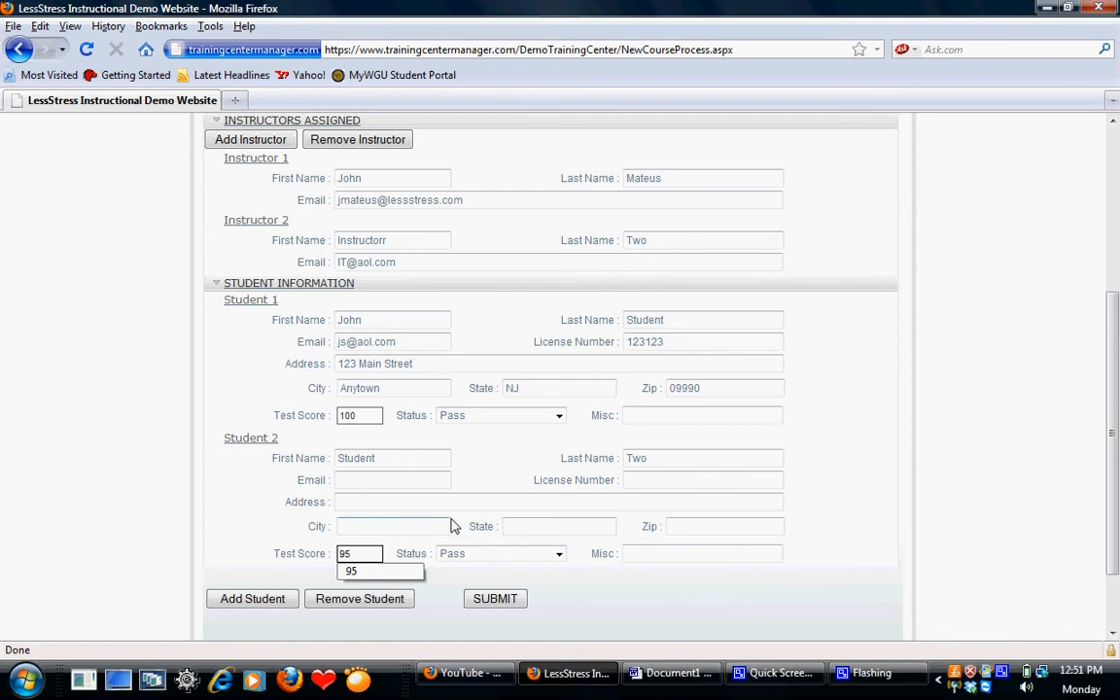
- Add a third student to the roster and fill in that student's first and last name
{"action": "left_click", "coordinate": [268, 602]}
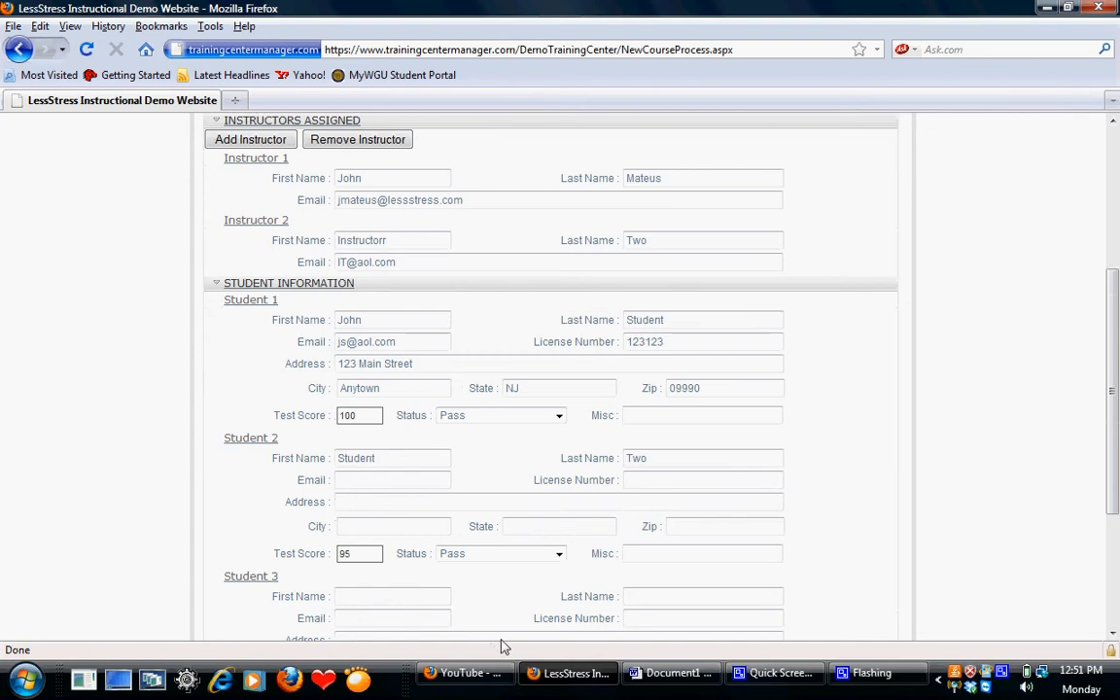
{"action": "left_click", "coordinate": [1113, 634]}
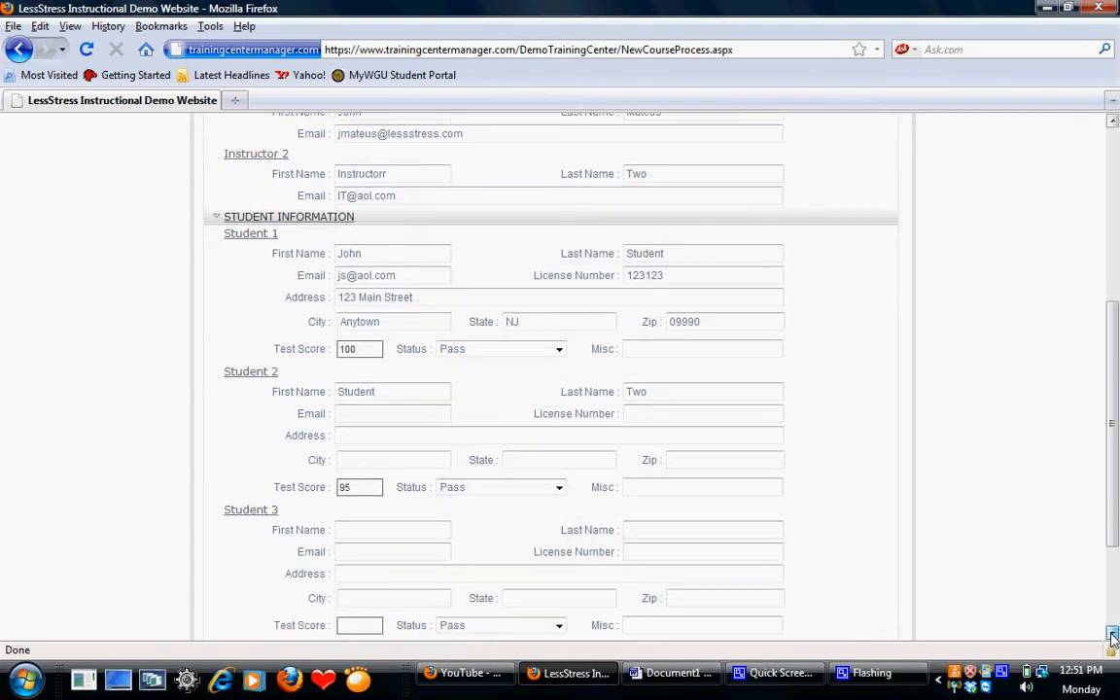
{"action": "left_click", "coordinate": [1112, 634]}
{"action": "left_click", "coordinate": [1112, 634]}
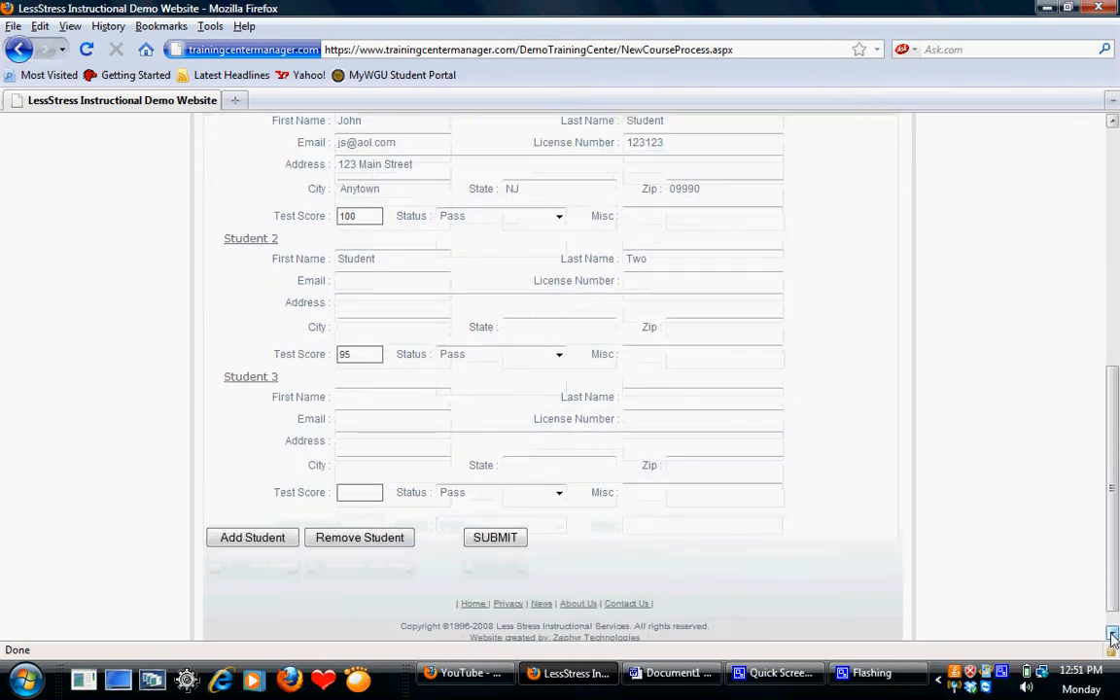
{"action": "left_click", "coordinate": [408, 403]}
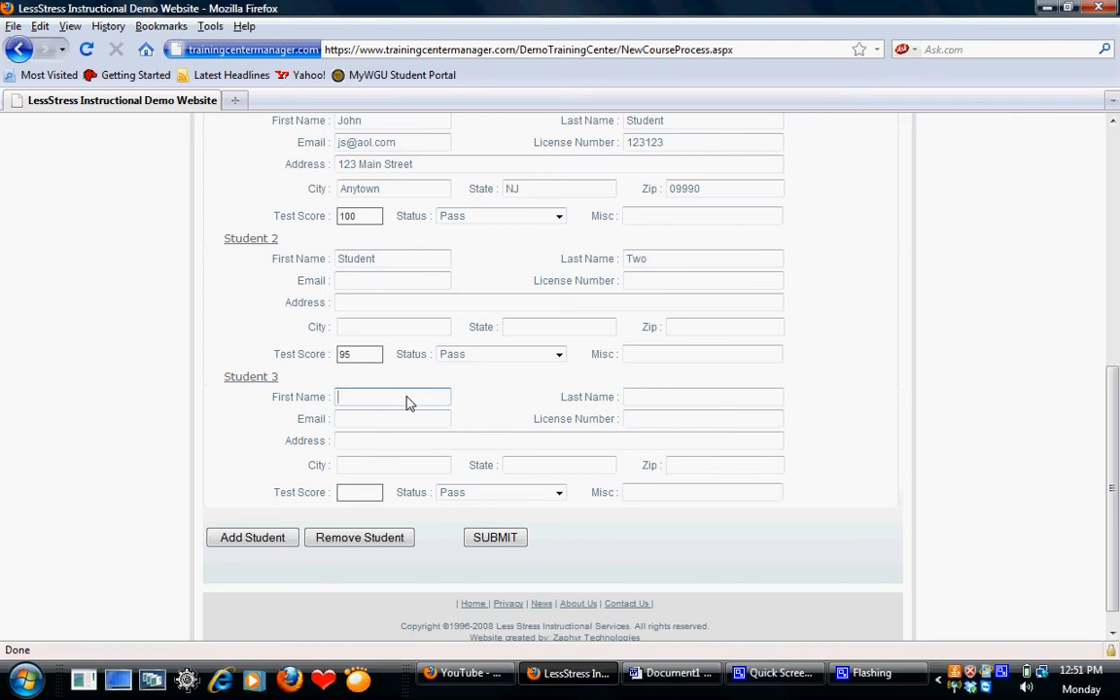
{"action": "type", "text": "Student"}
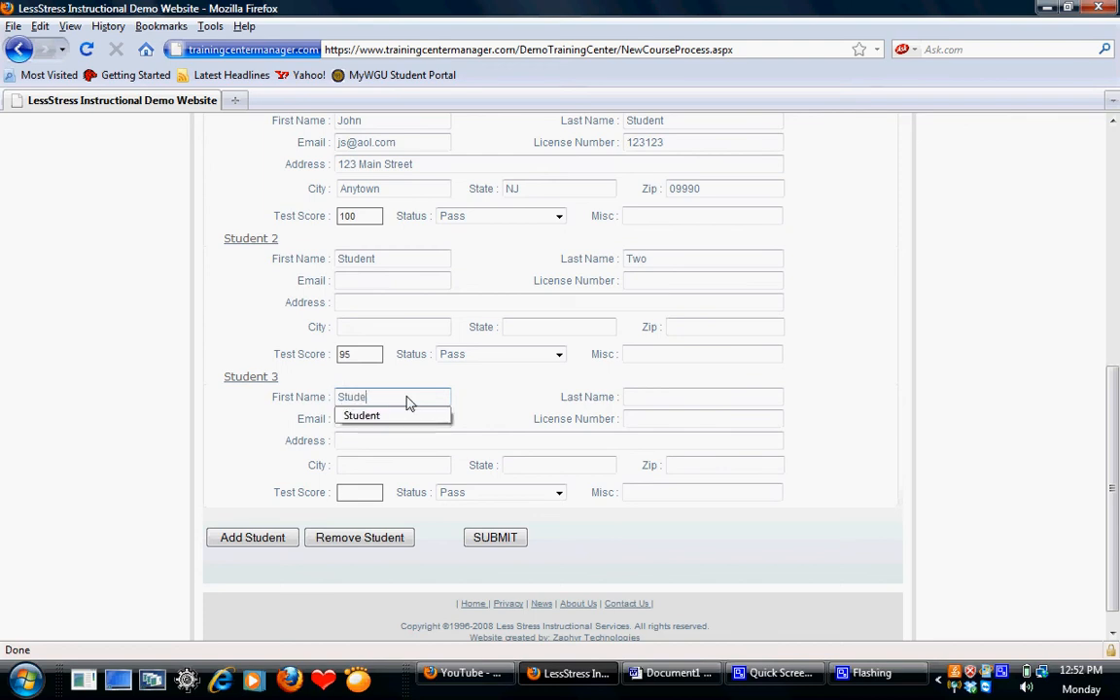
{"action": "key", "text": "Tab"}
{"action": "type", "text": "Three"}
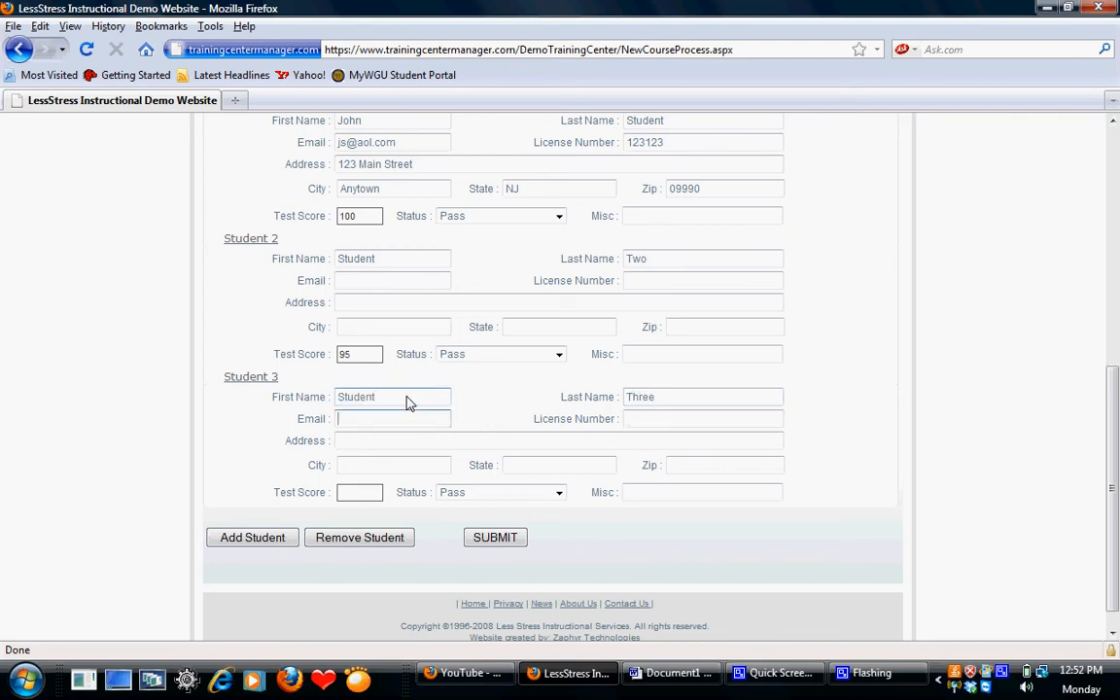
- Fill in Student 3's email address
{"action": "key", "text": "Tab"}
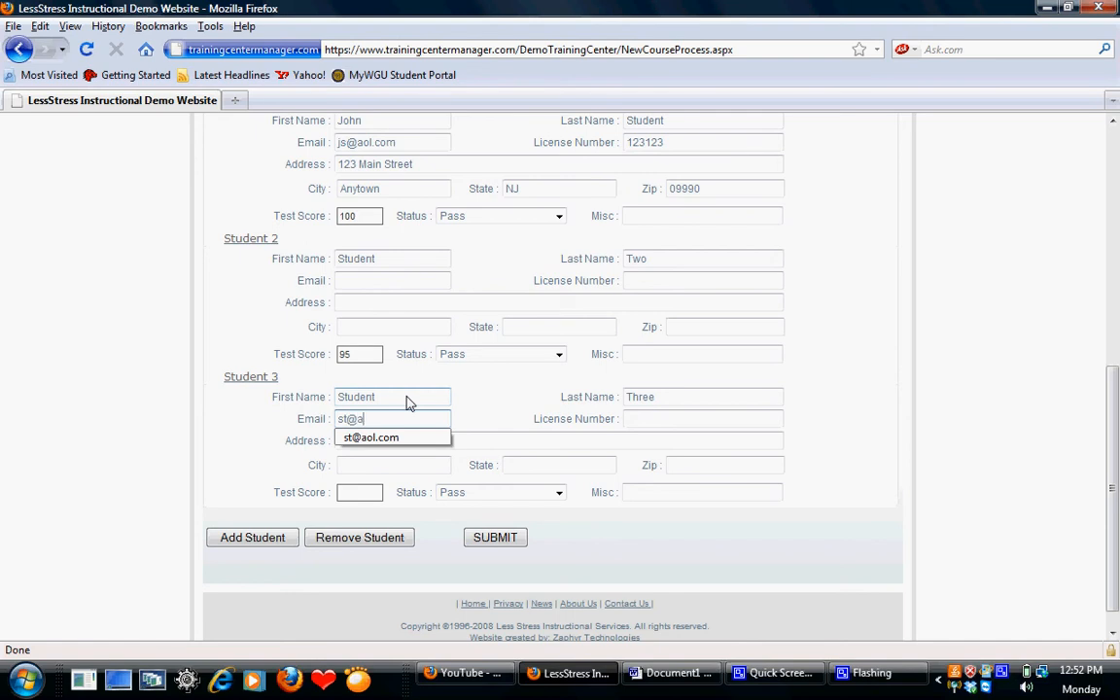
{"action": "key", "text": "Tab"}
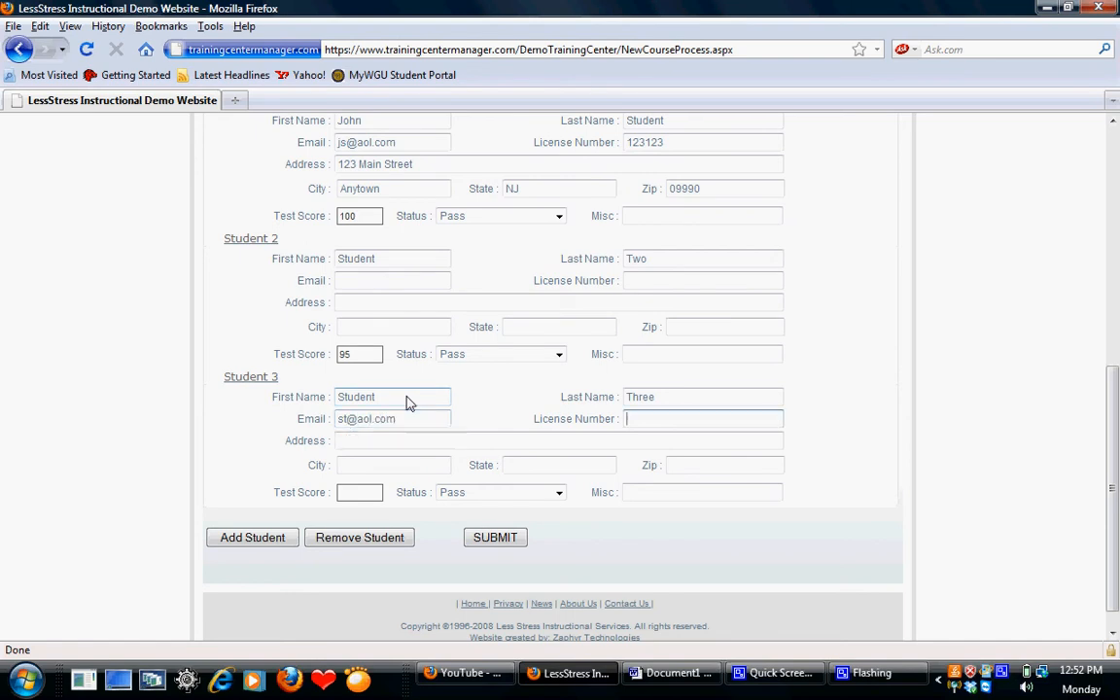
- Leave Student 3's license number blank and fill in the street address, city, state and zip code
{"action": "key", "text": "Tab"}
{"action": "type", "text": "12"}
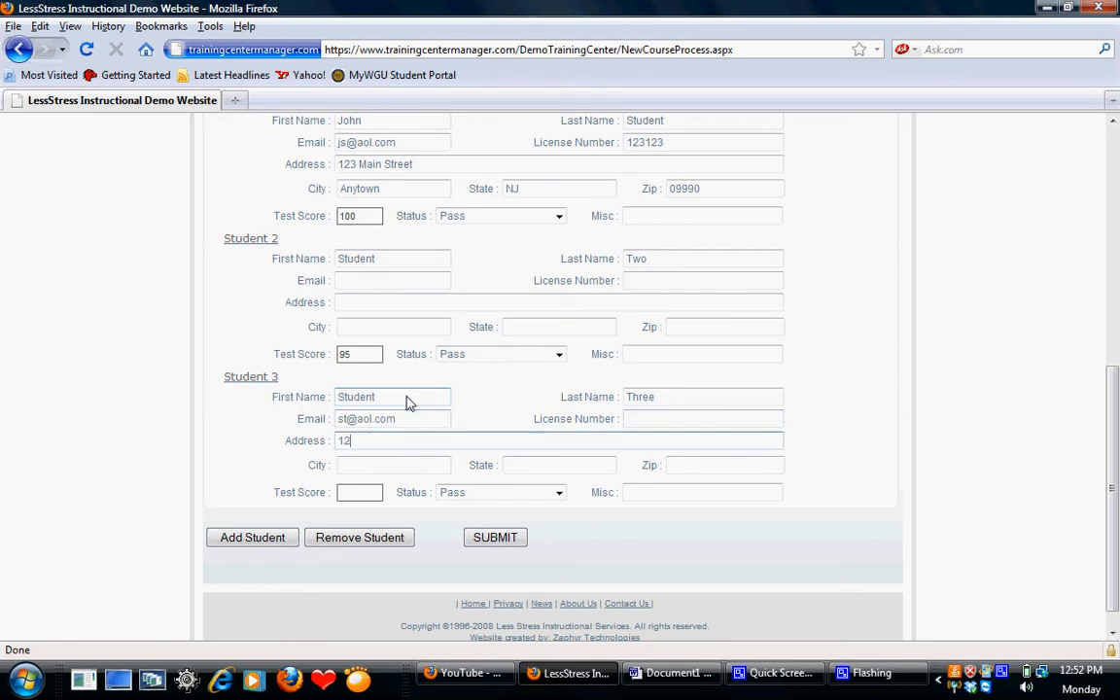
{"action": "type", "text": "3 Main Street"}
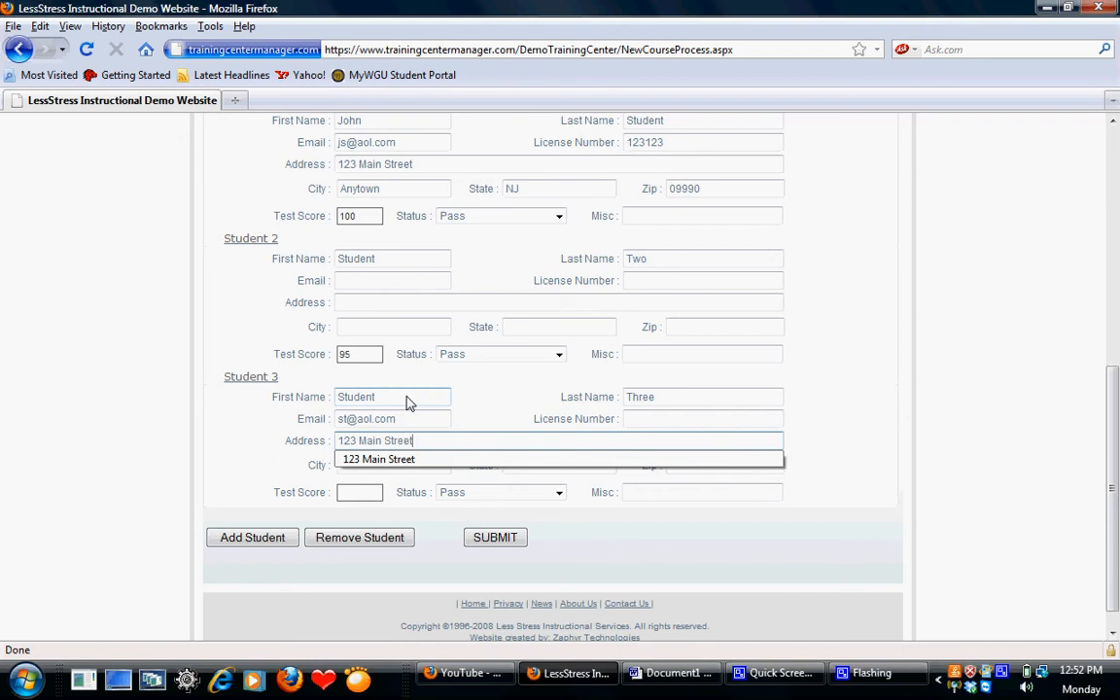
{"action": "key", "text": "Tab"}
{"action": "type", "text": "Anytown"}
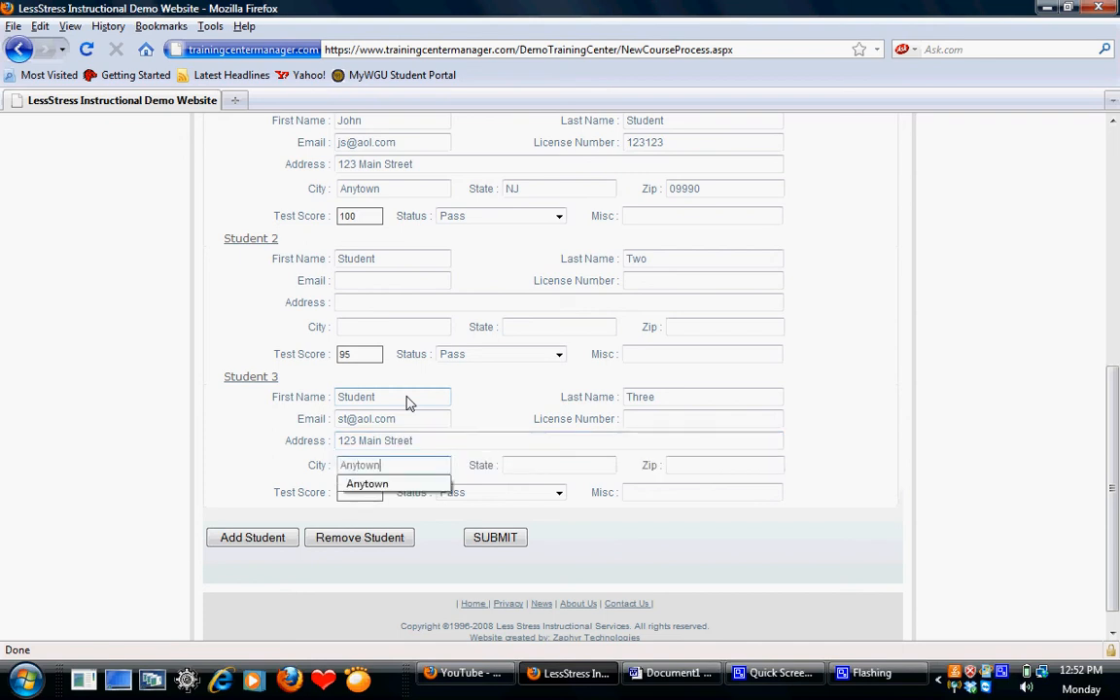
{"action": "key", "text": "Tab"}
{"action": "type", "text": "NJ"}
{"action": "key", "text": "Tab"}
{"action": "type", "text": "09990"}
{"action": "key", "text": "Tab"}
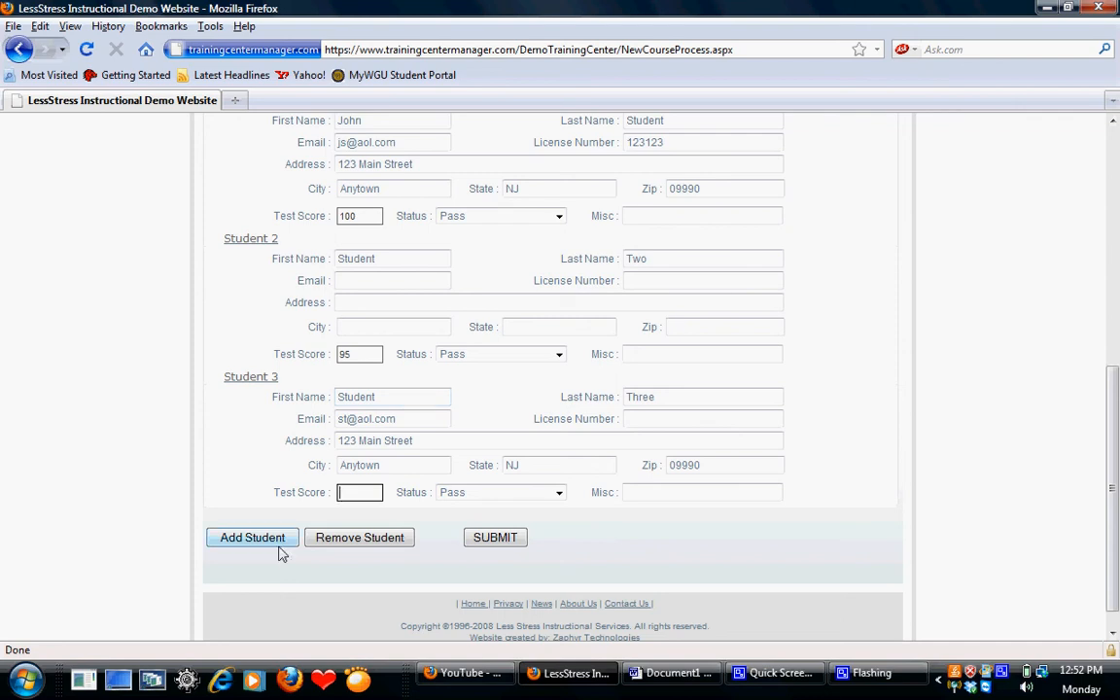
- Submit the course roster for processing and dismiss the resulting message
{"action": "left_click", "coordinate": [496, 538]}
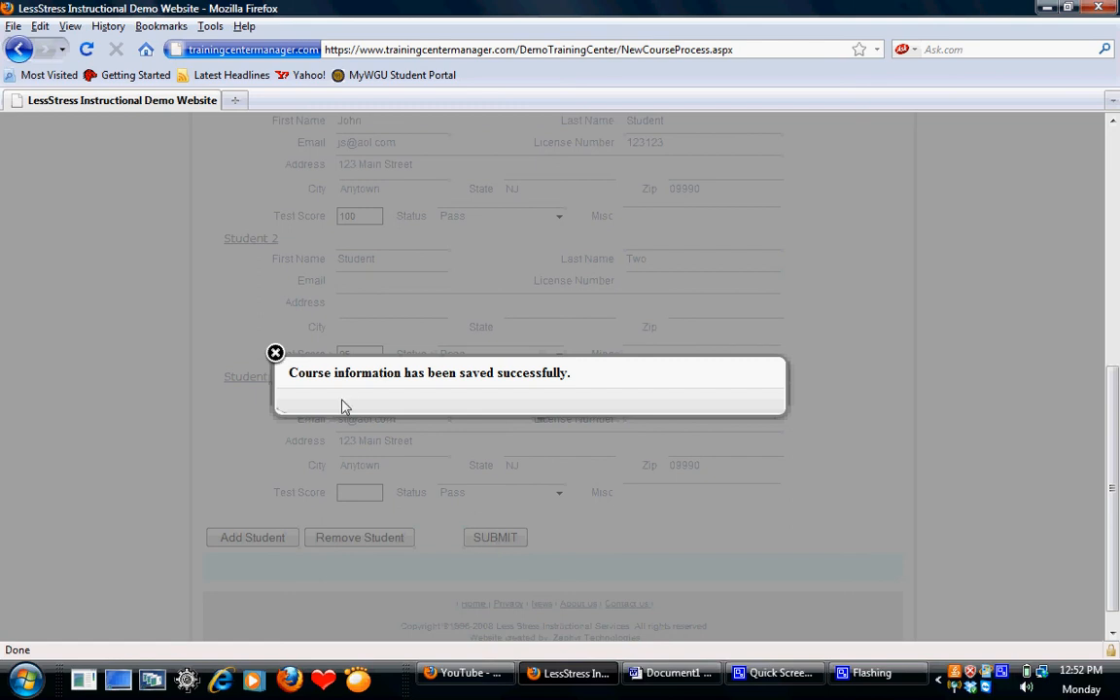
{"action": "left_click", "coordinate": [275, 353]}
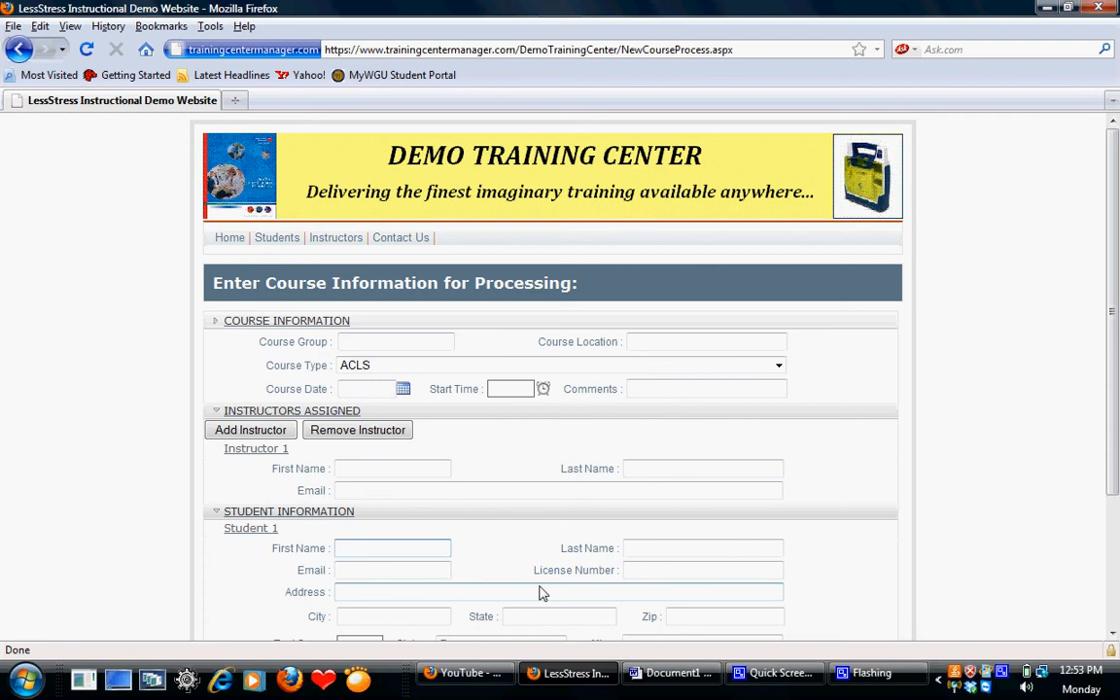
- Switch to Document1 in Microsoft Word to view the Training Center Manager contact details
{"action": "left_click", "coordinate": [671, 673]}
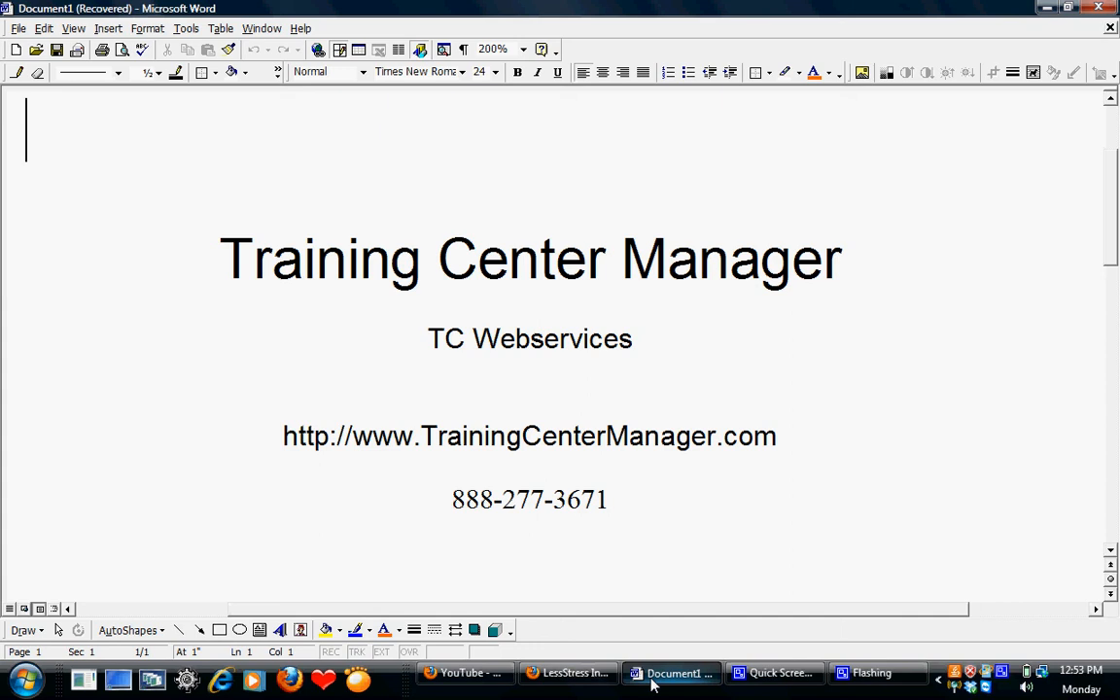
{"action": "left_click", "coordinate": [757, 689]}
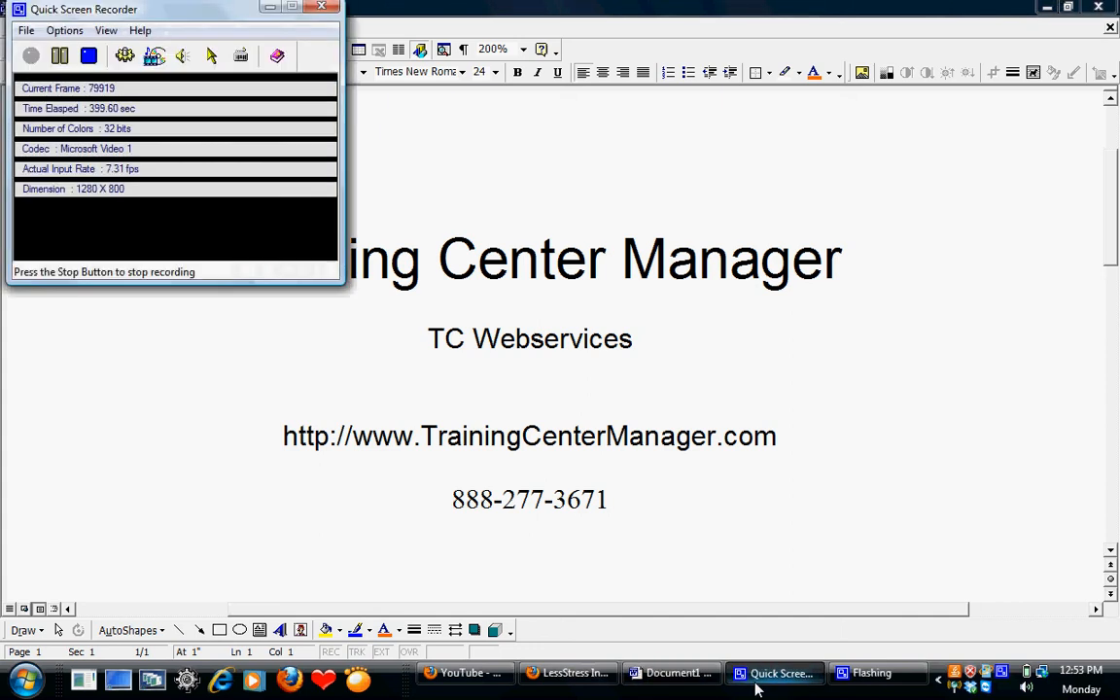